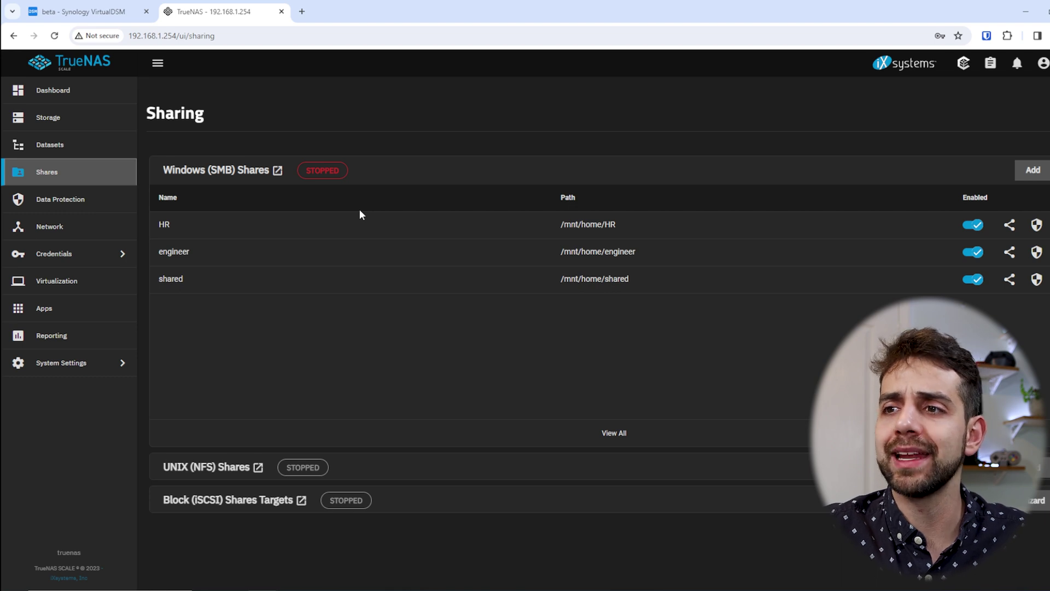
Examine the Active Directory and LDAP options in Directory Services, ending back on the shares overview
left_click(101, 257)
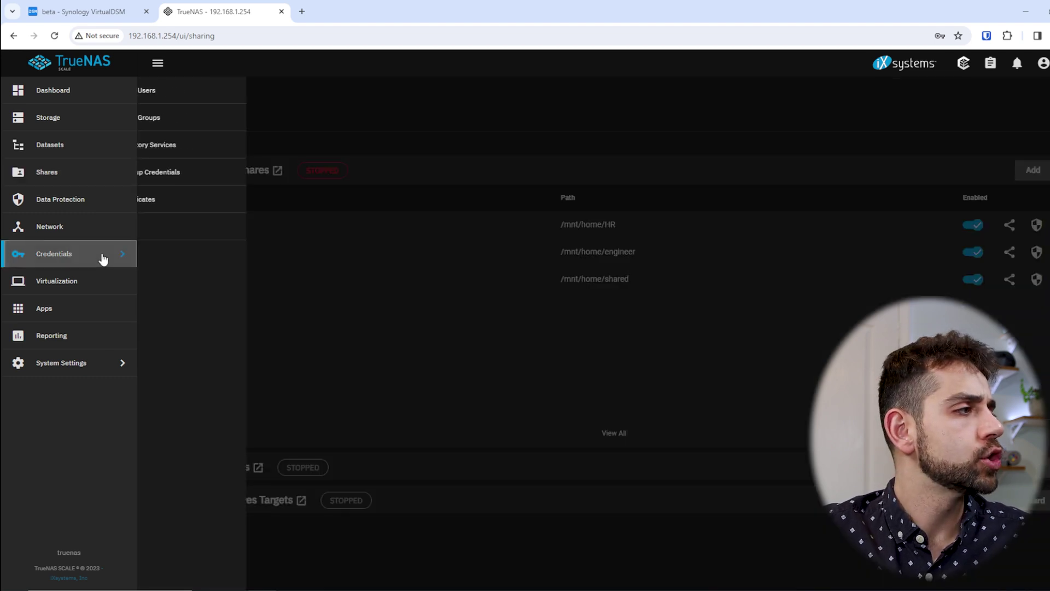
left_click(201, 149)
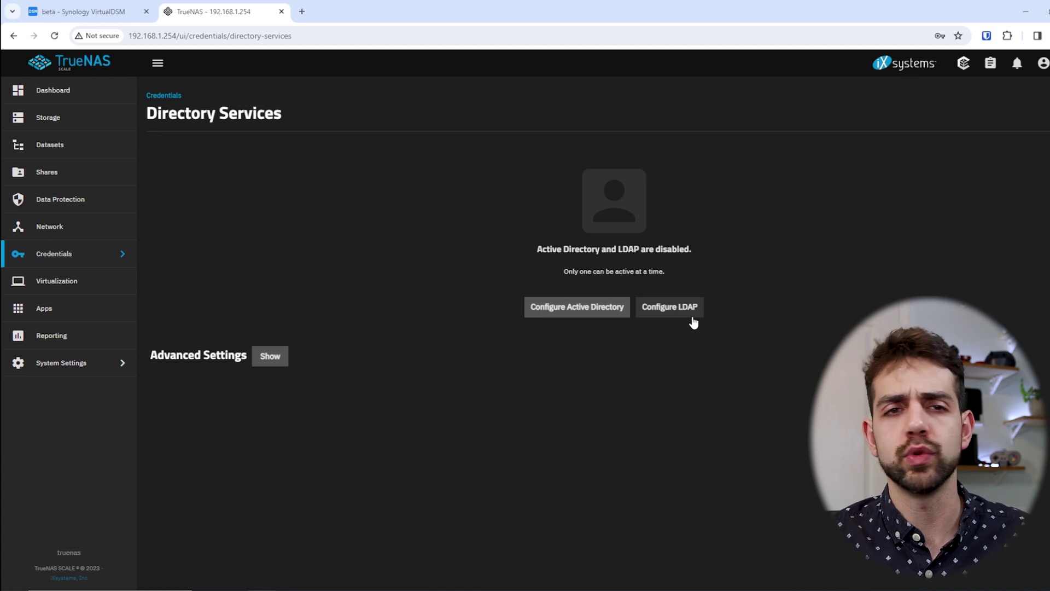
left_click(97, 174)
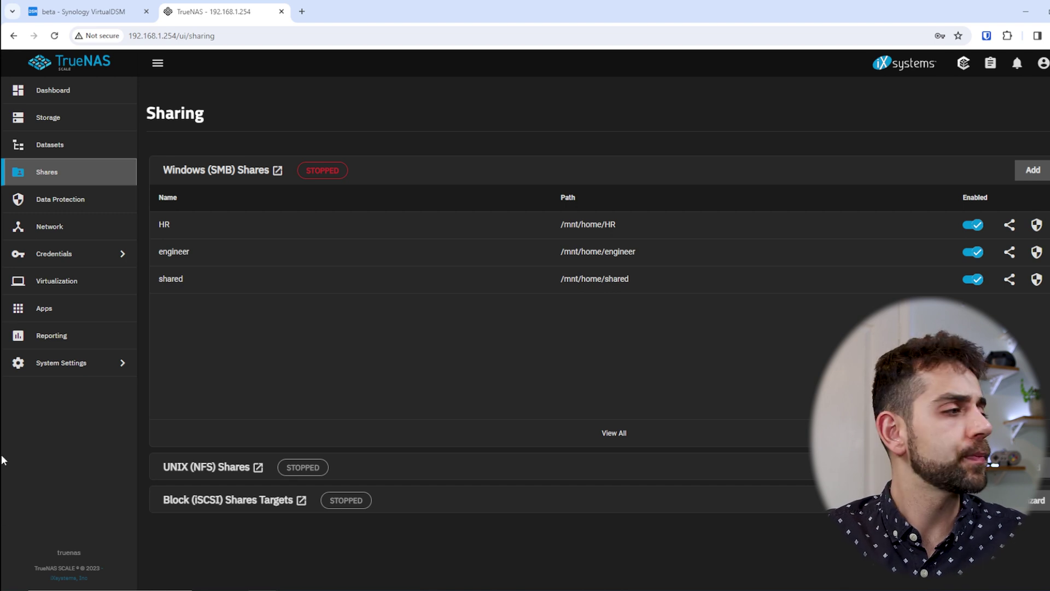
Open the Disk report and examine the maximum read and write rates of disk sdb
left_click(73, 335)
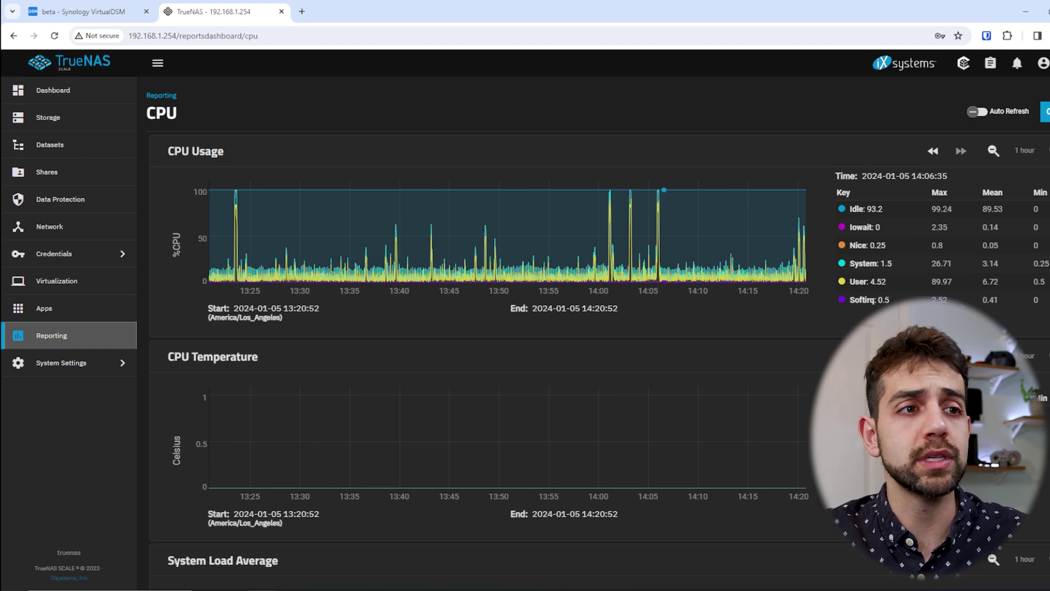
left_click(1045, 112)
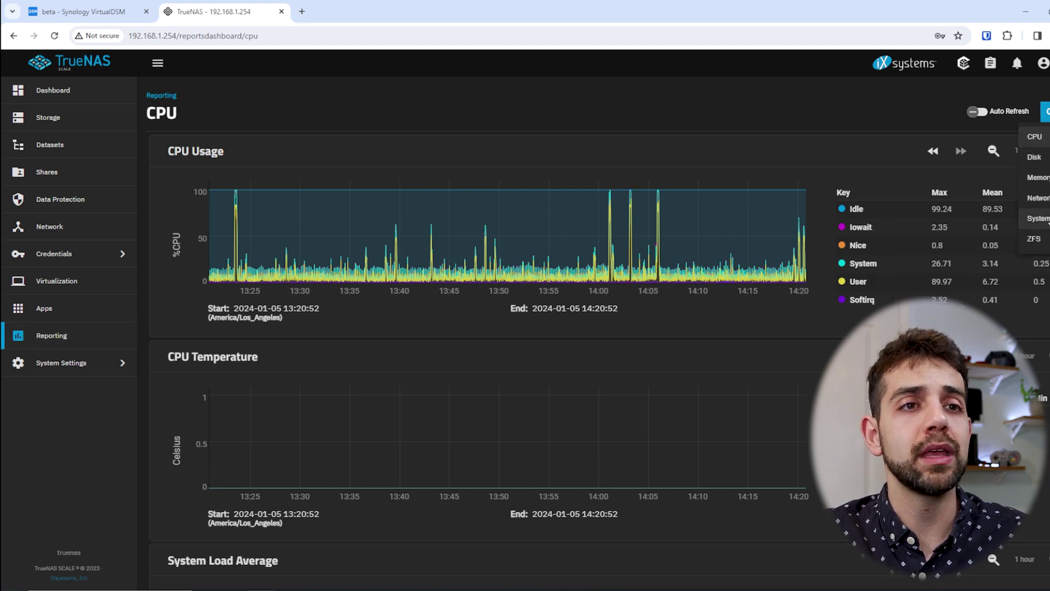
left_click(1033, 157)
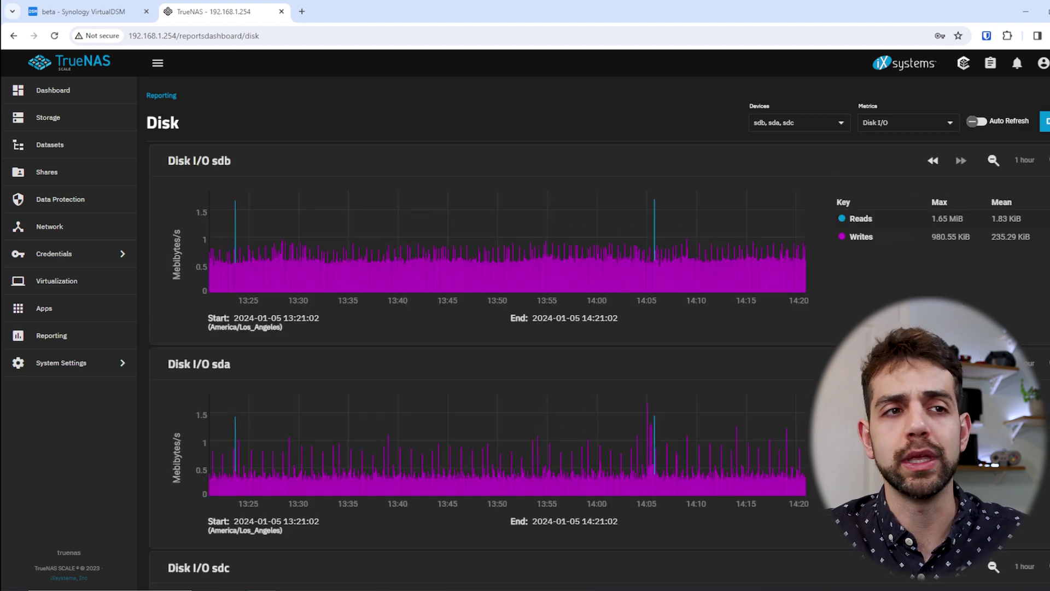
left_click_drag(936, 237, 971, 237)
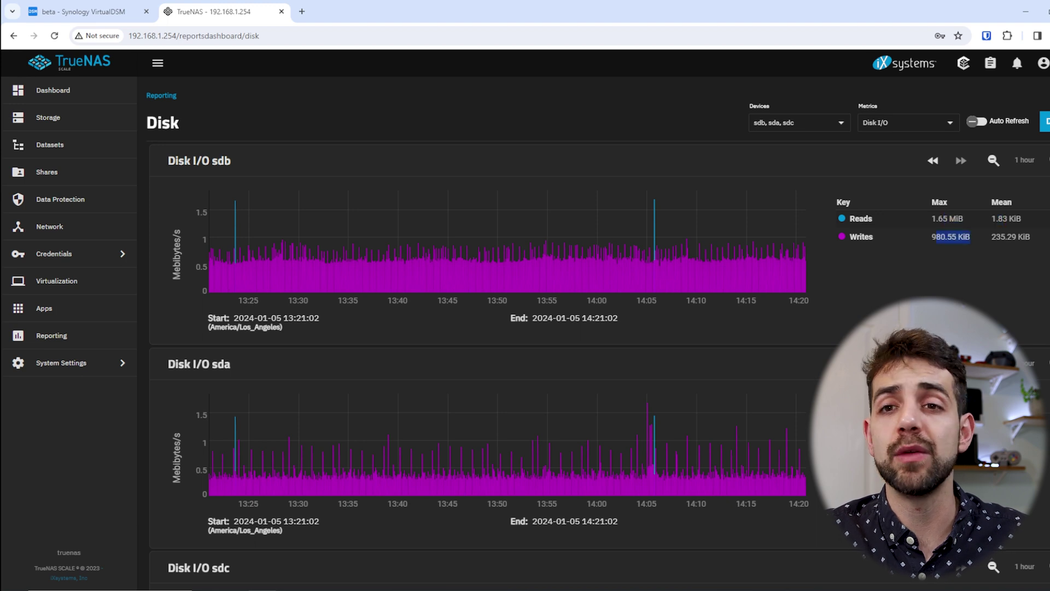
scroll(411, 278, "down", 3)
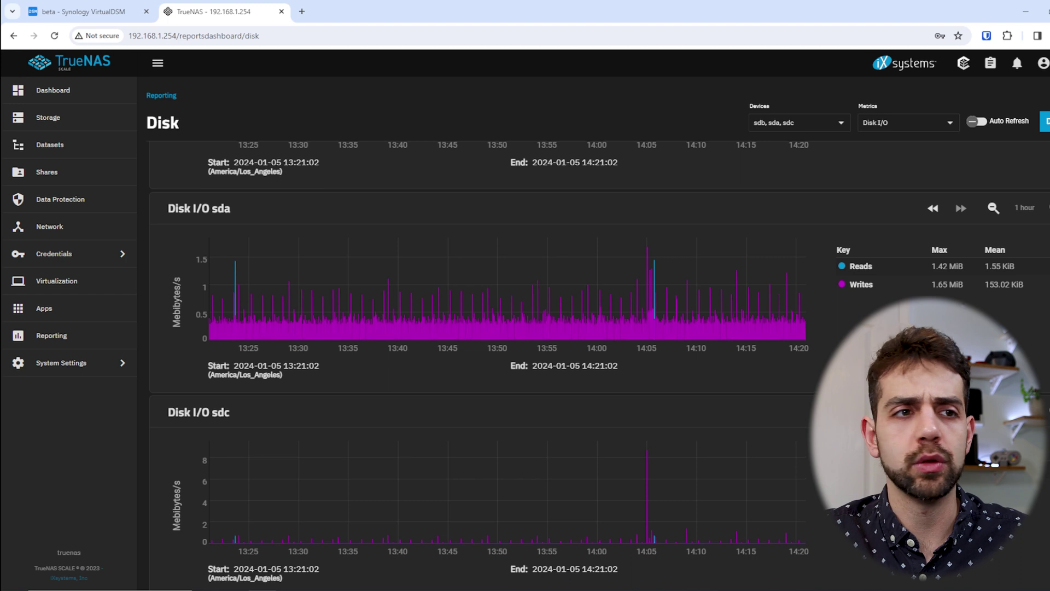
scroll(980, 201, "up", 3)
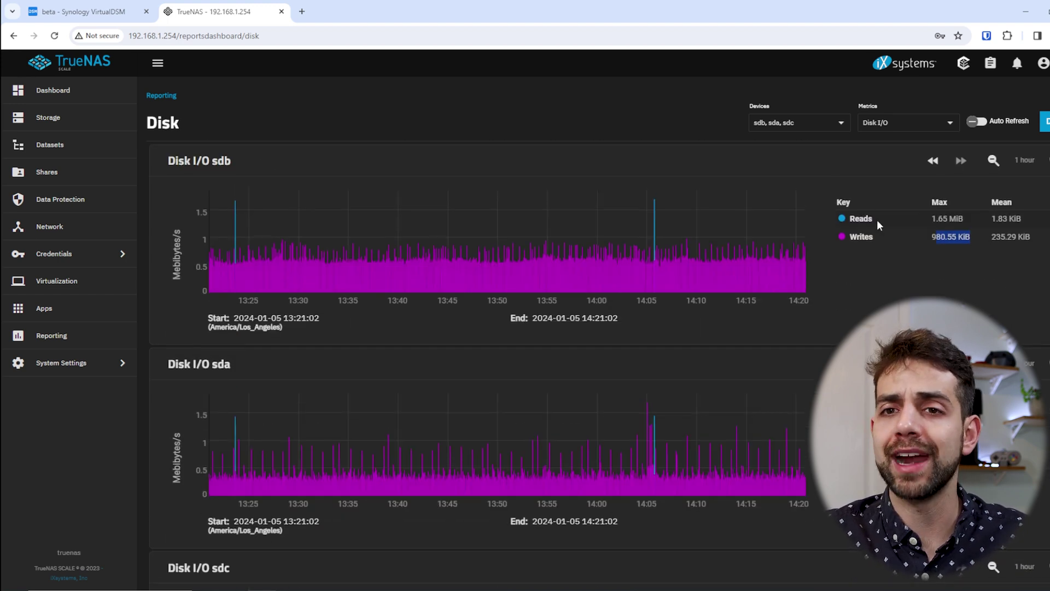
left_click_drag(849, 218, 964, 219)
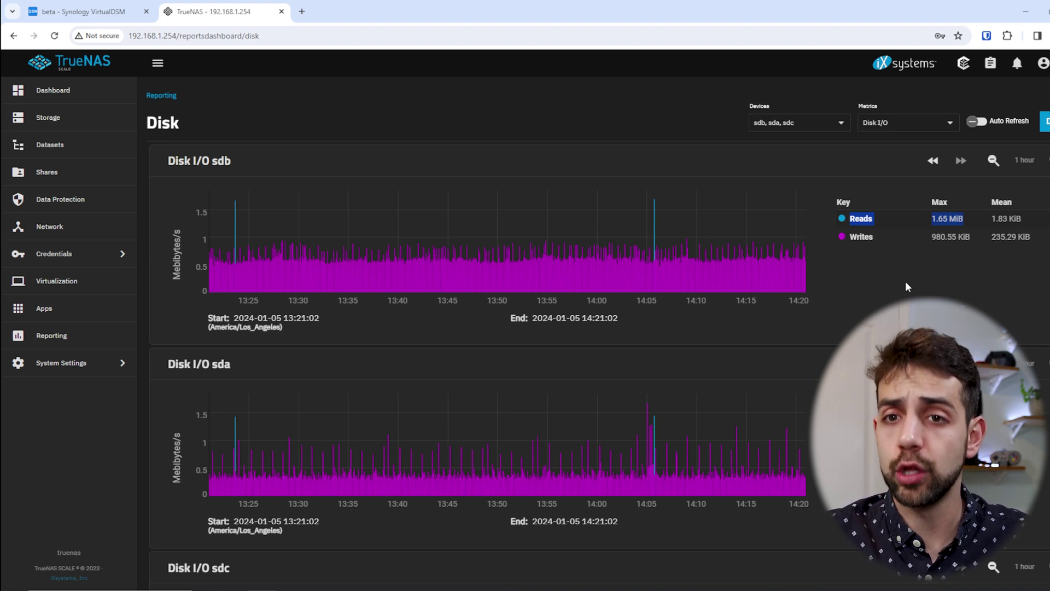
Compare the disk I/O graphs of sdb, sda and sdc over the past hour
mouse_move(679, 277)
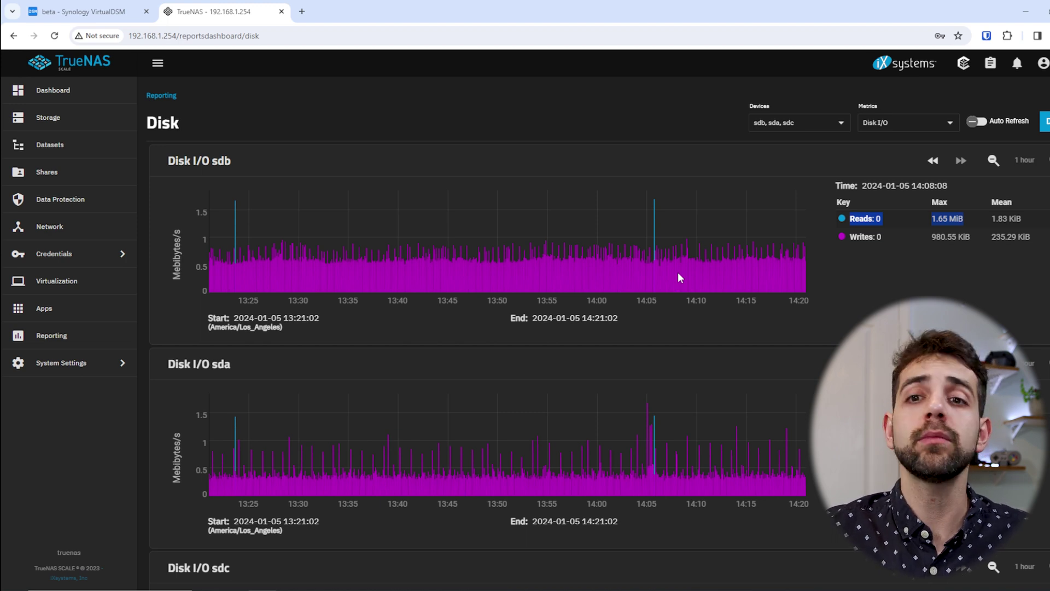
scroll(463, 253, "down", 2)
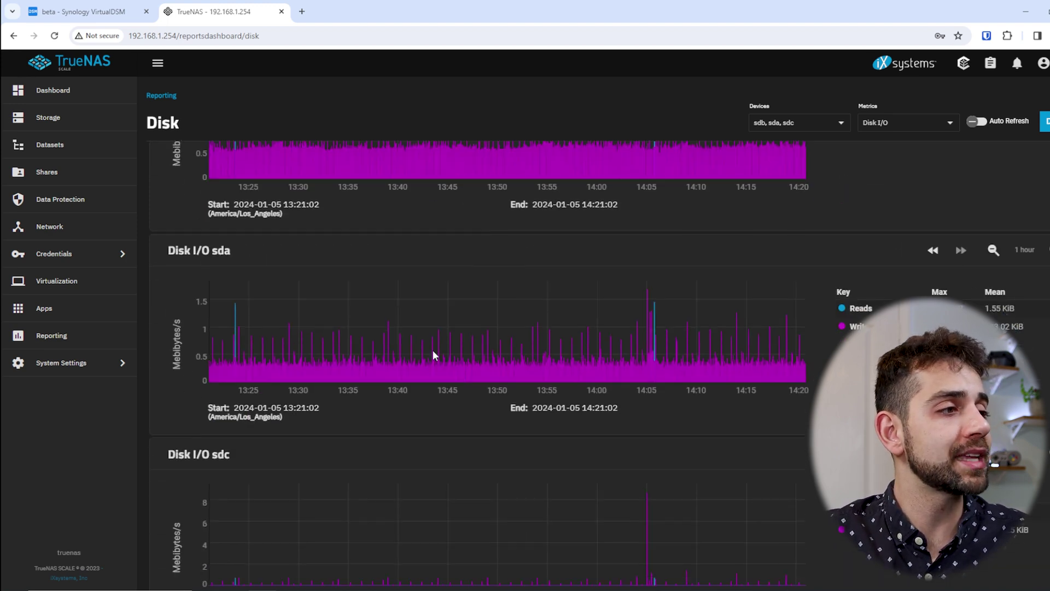
scroll(462, 317, "down", 1)
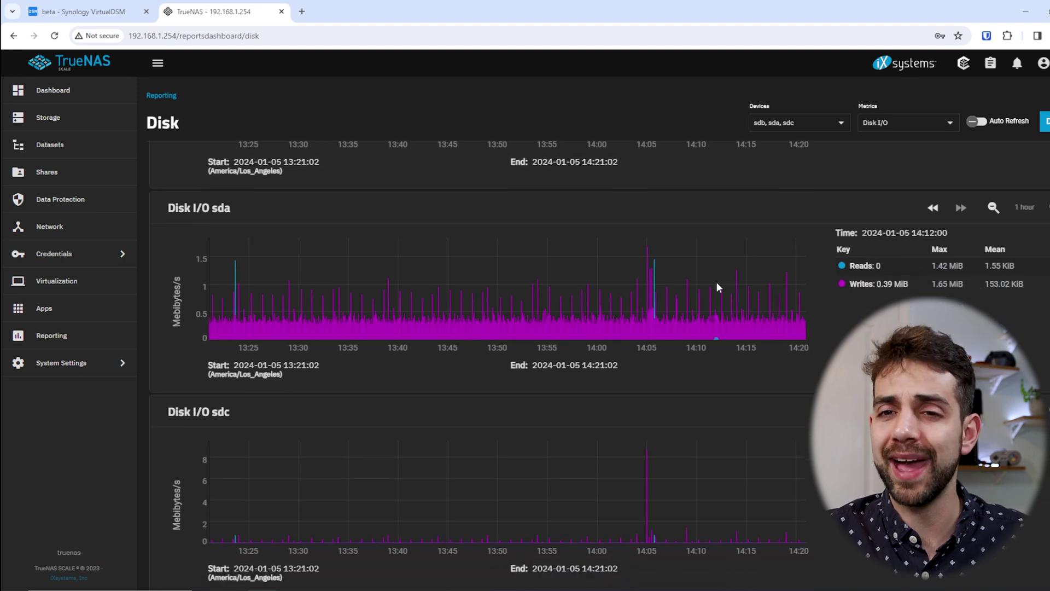
scroll(705, 268, "up", 2)
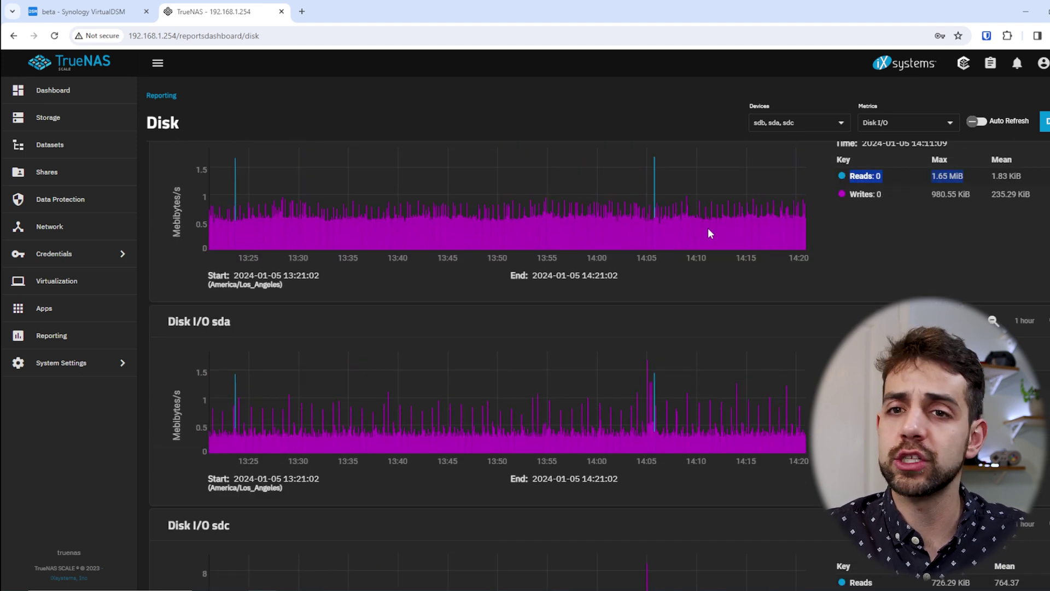
scroll(708, 233, "up", 1)
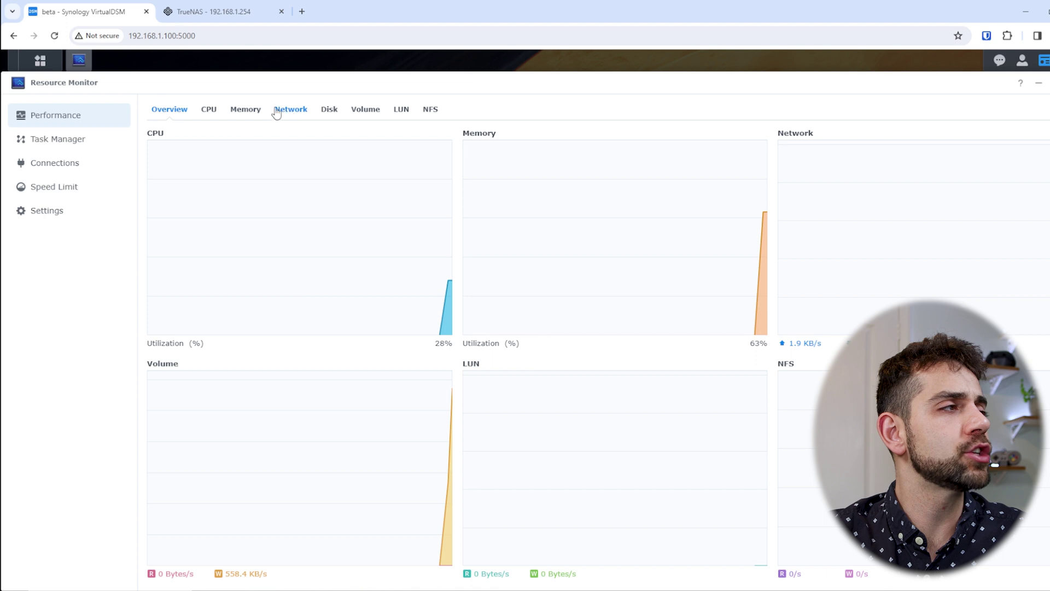
Compare the per-drive figures in Synology Resource Monitor's disk custom view with the TrueNAS disk I/O graphs
left_click(329, 111)
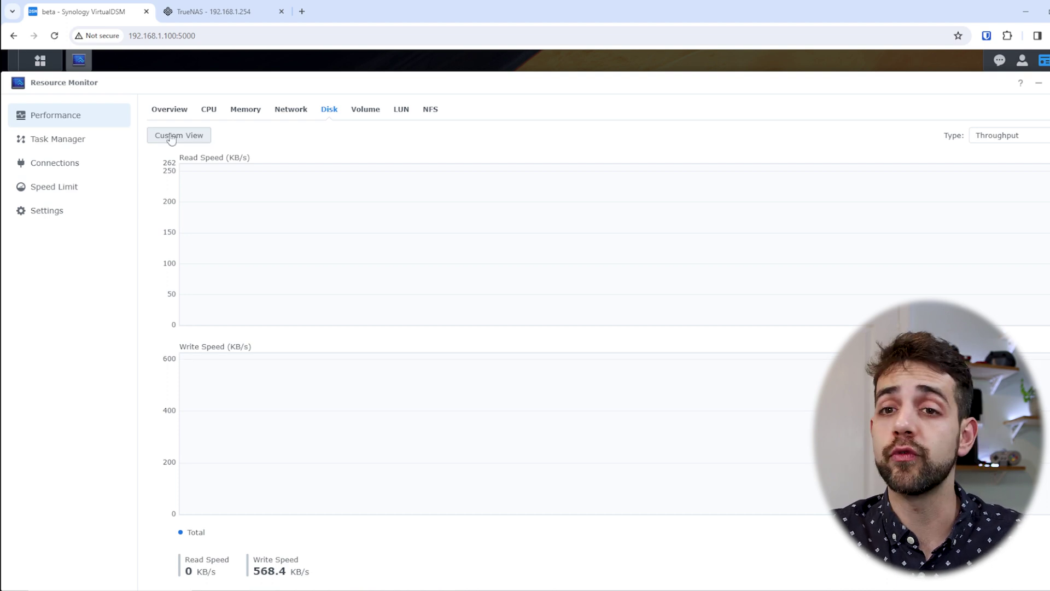
left_click(198, 142)
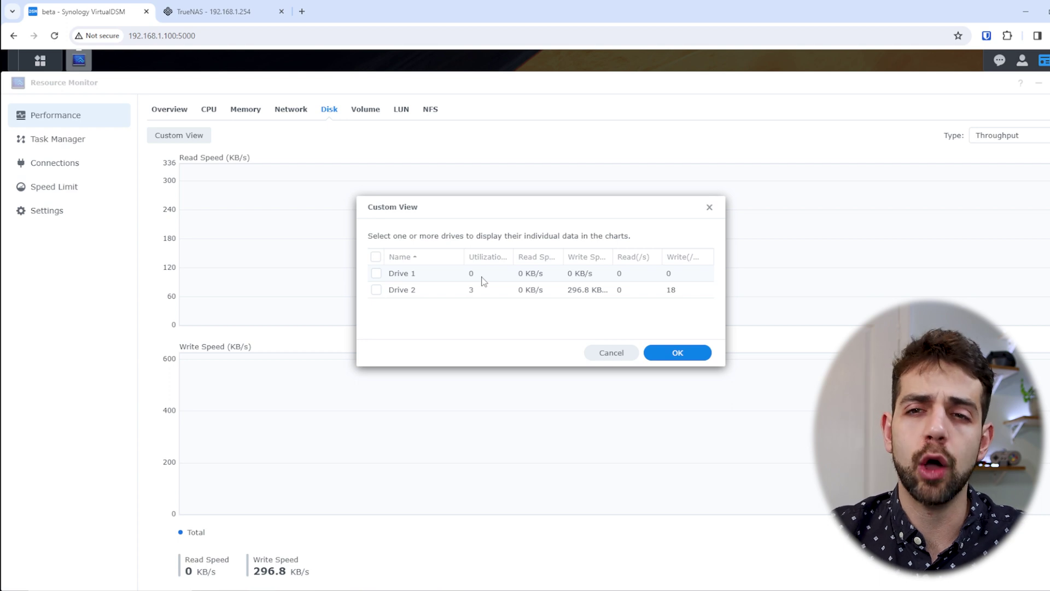
left_click(218, 12)
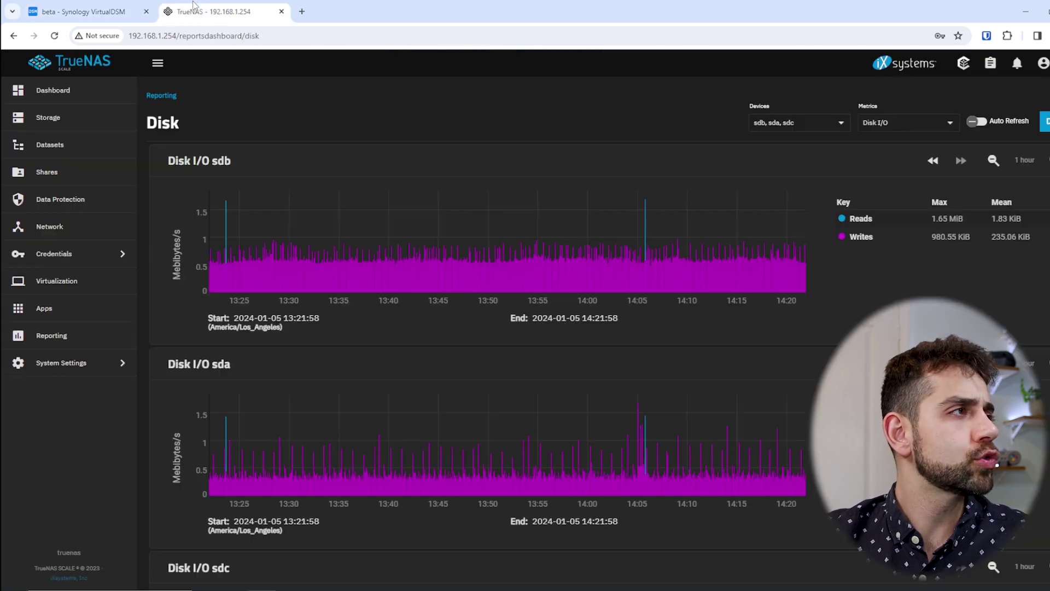
scroll(500, 163, "down", 3)
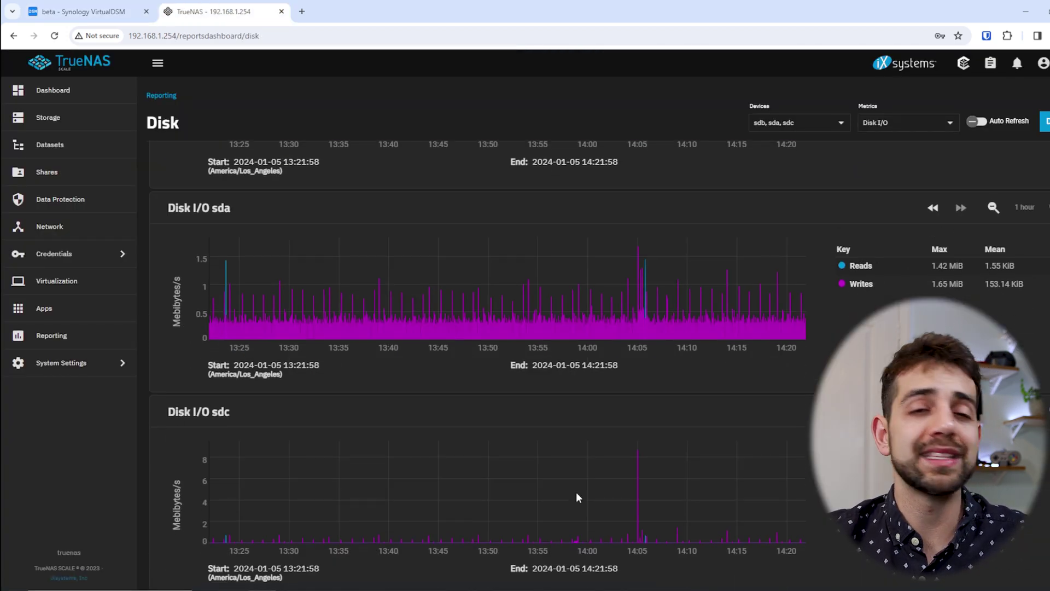
scroll(576, 492, "up", 3)
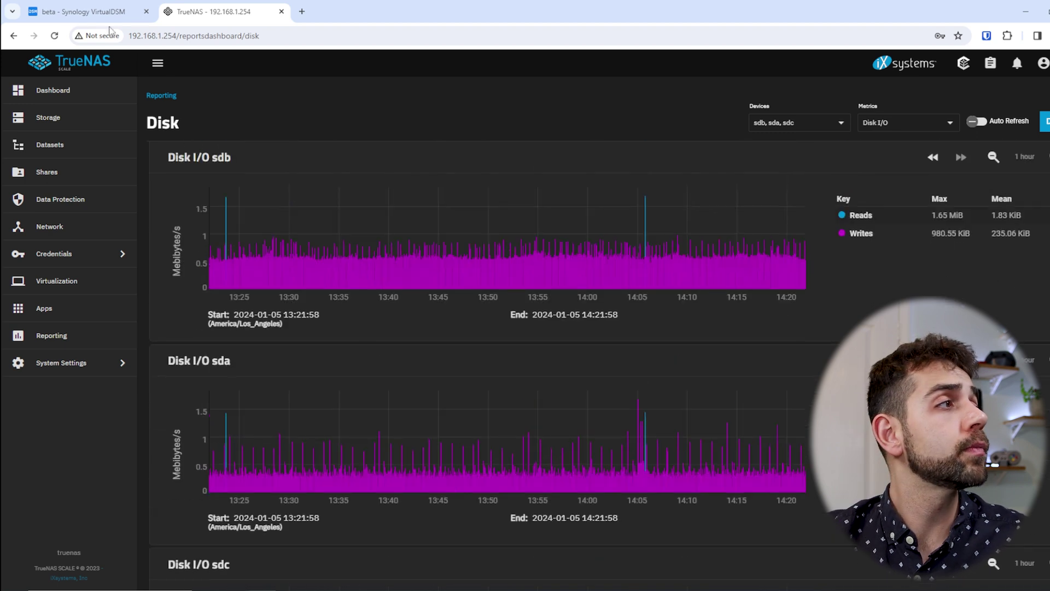
key("ctrl+shift+Tab")
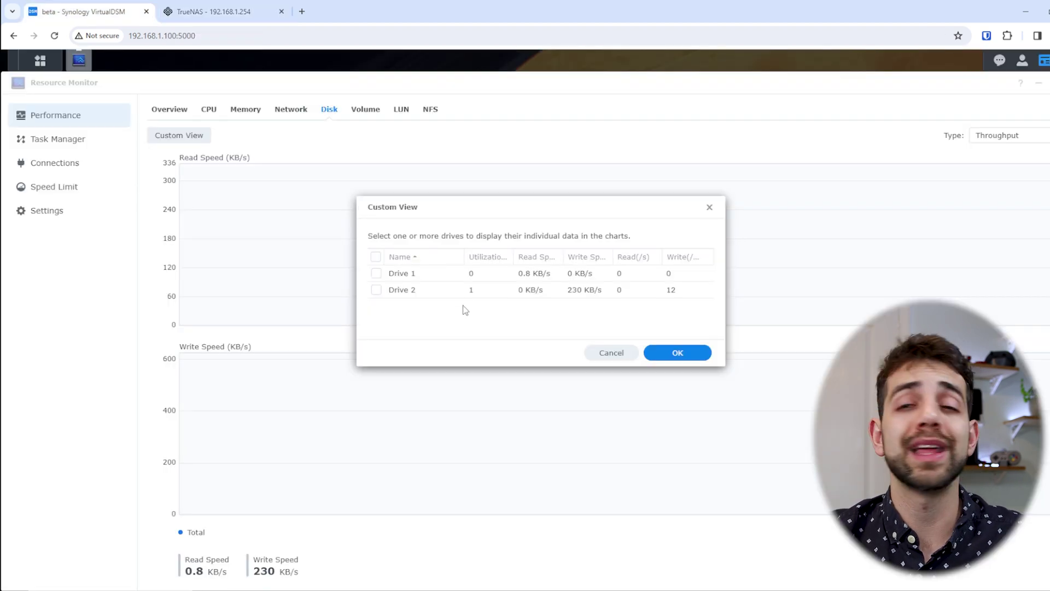
left_click(709, 208)
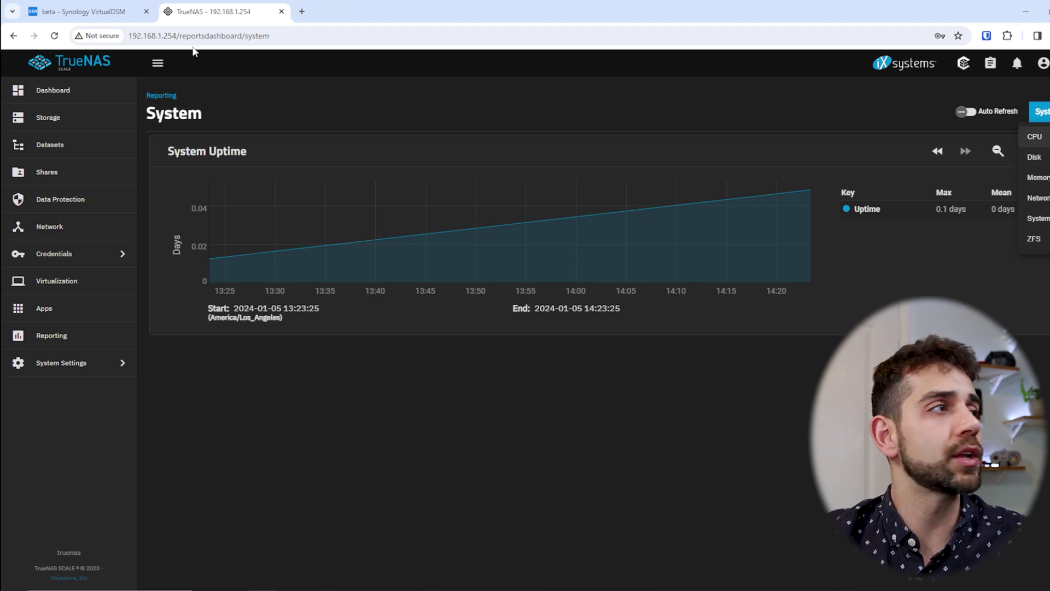
Switch to Synology Resource Monitor and examine the running services and the current connections
left_click(73, 12)
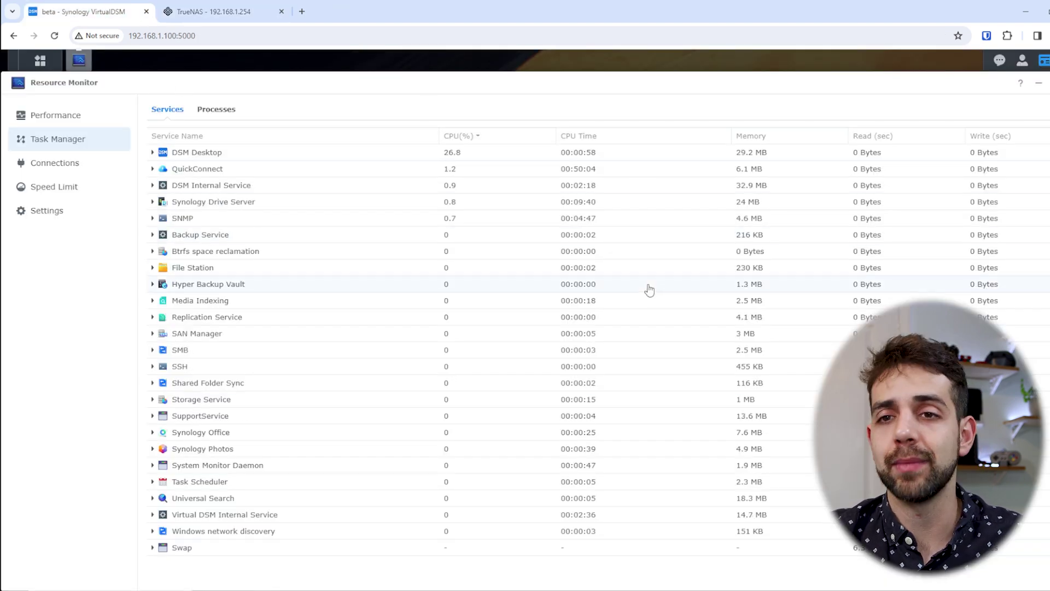
left_click(58, 161)
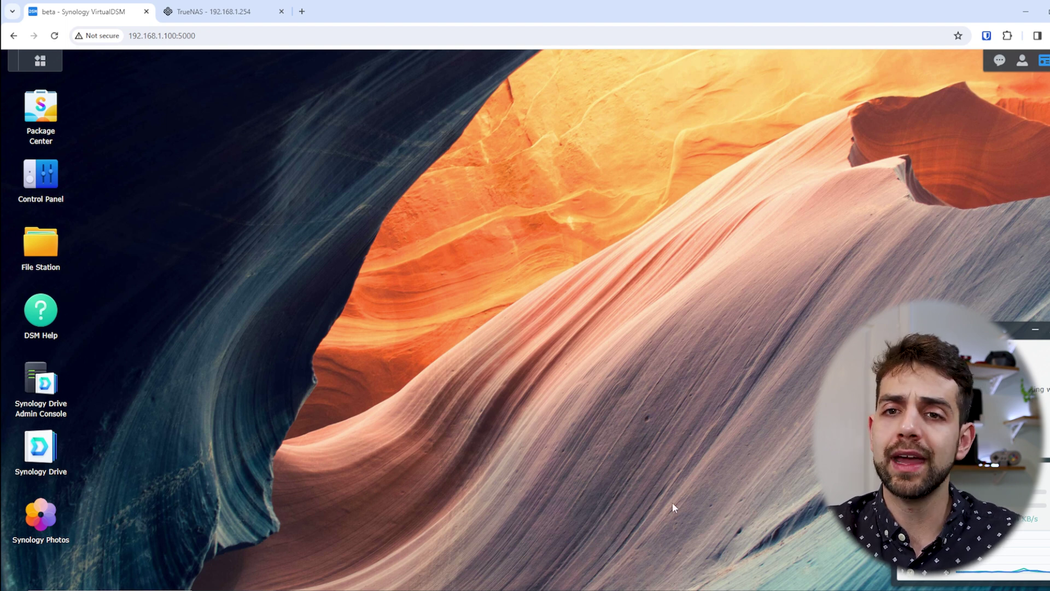
Enable the firewall in the Synology security settings
left_click(46, 178)
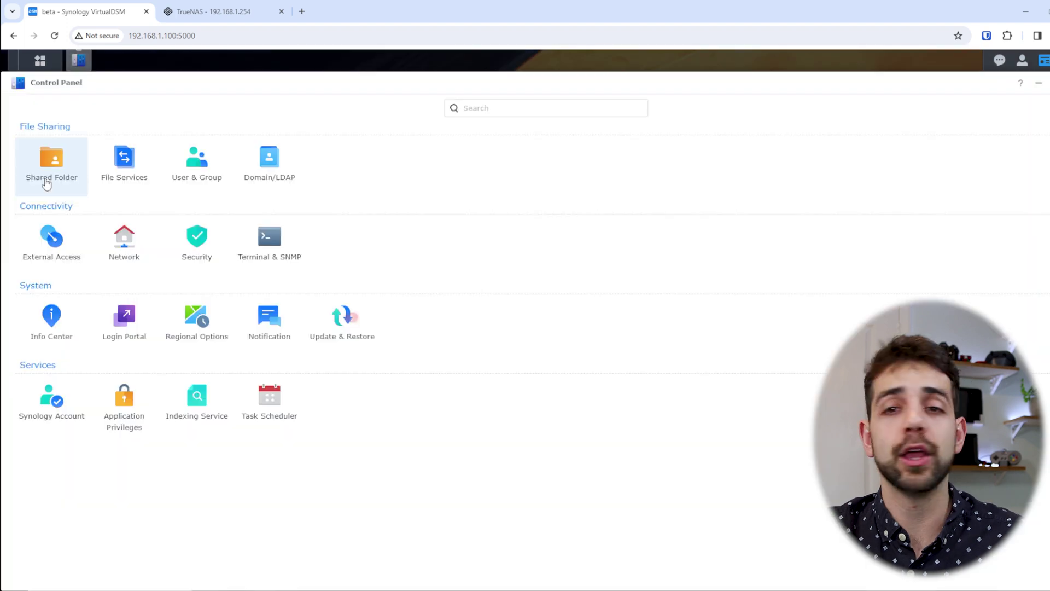
left_click(198, 263)
left_click(255, 109)
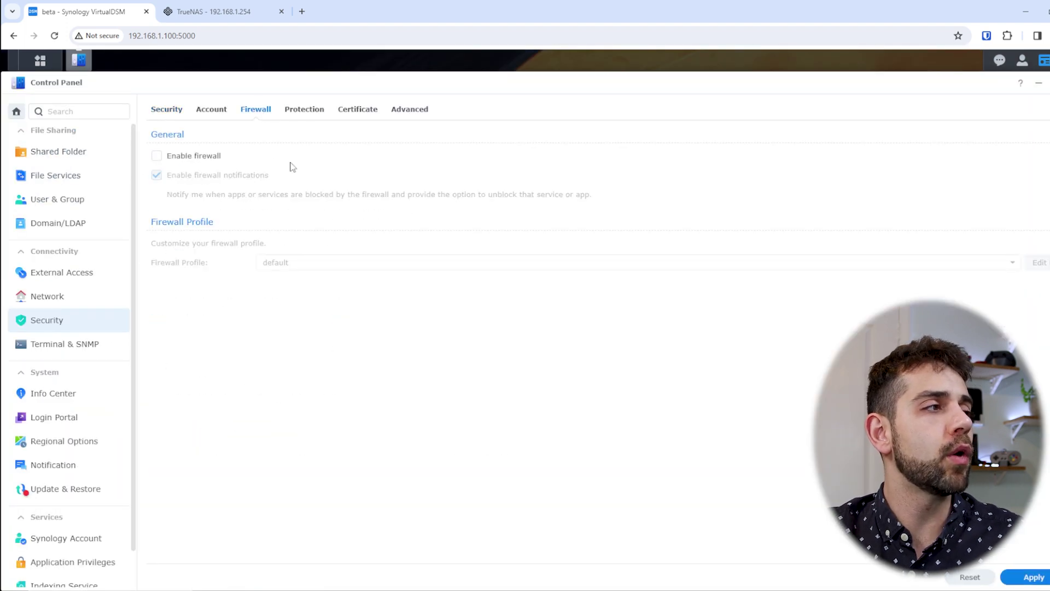
left_click(158, 156)
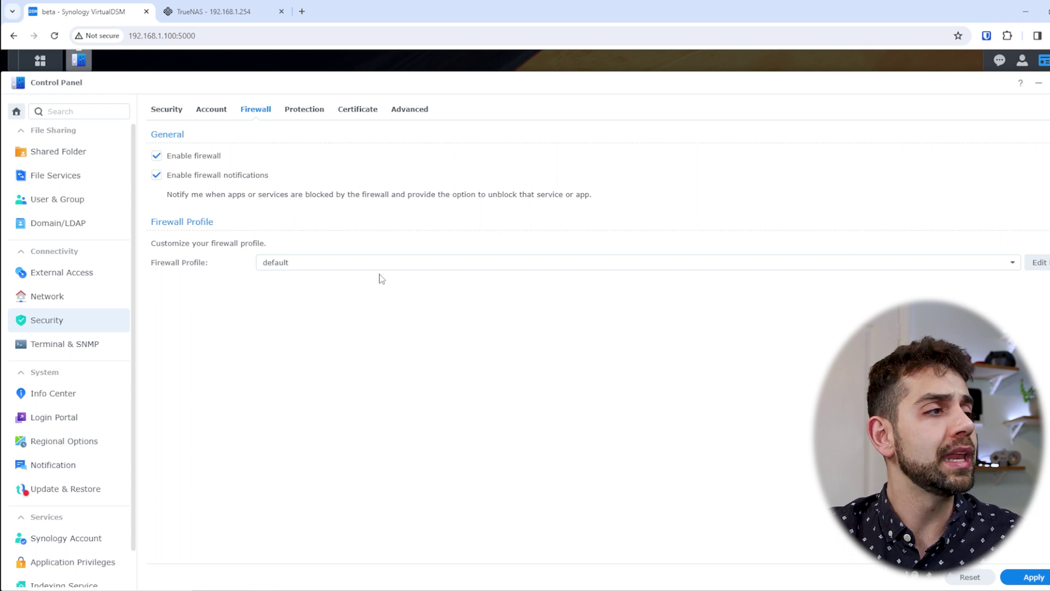
Start an allow rule in the default firewall profile for the built-in FTP file server application, restricted to a specific source IP
left_click(1039, 263)
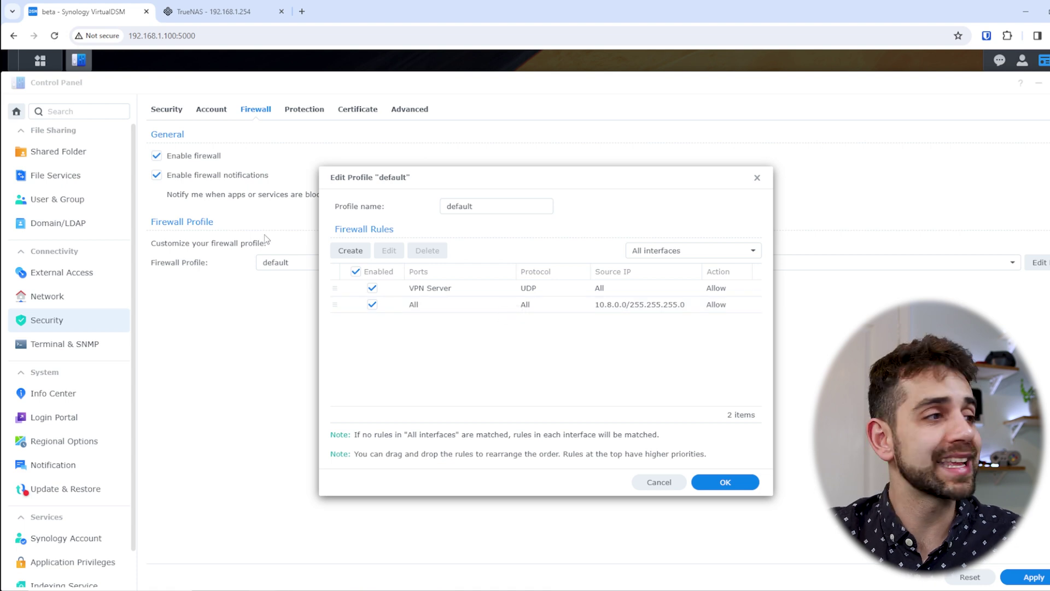
left_click(350, 251)
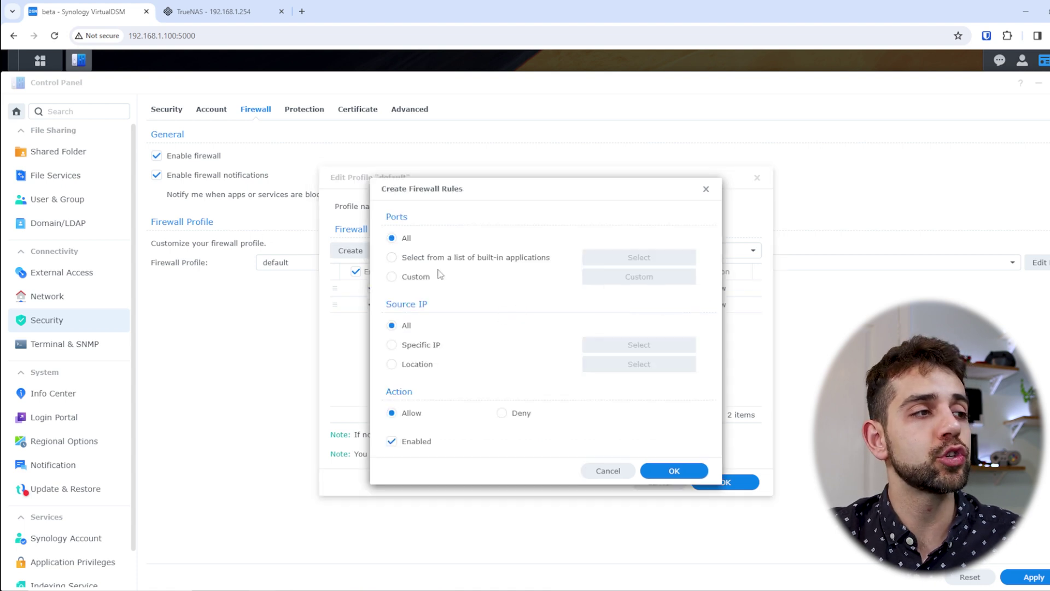
left_click(482, 262)
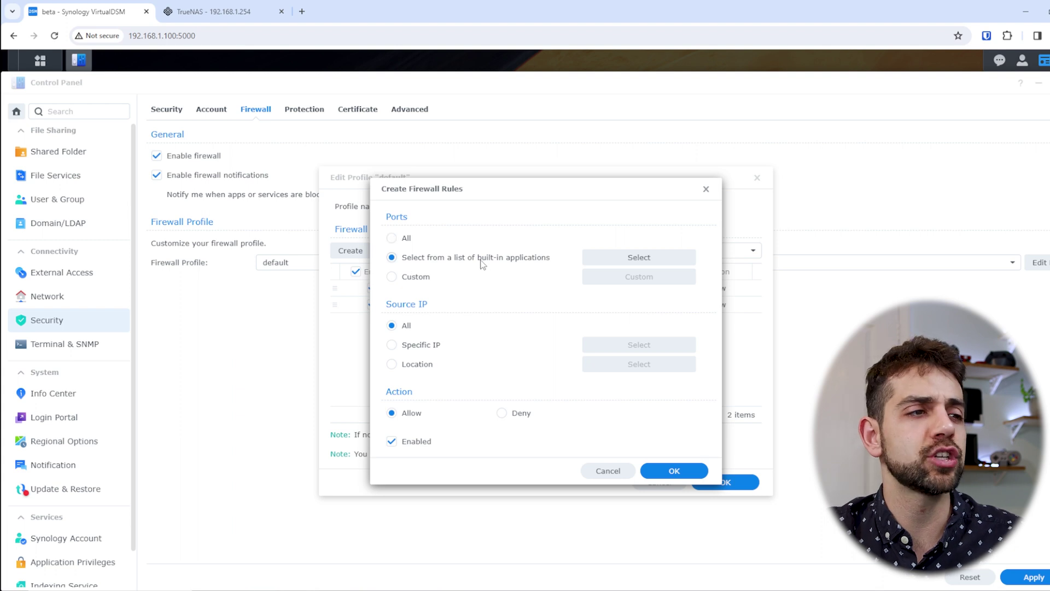
left_click(630, 262)
scroll(475, 344, "down", 5)
scroll(474, 350, "down", 3)
left_click(410, 328)
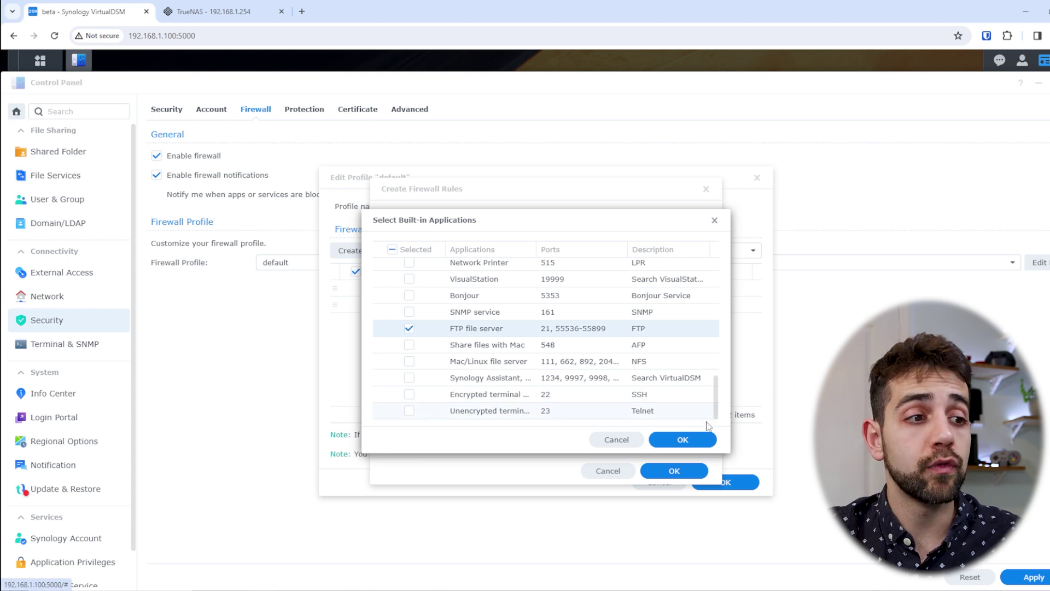
left_click(683, 440)
left_click(414, 346)
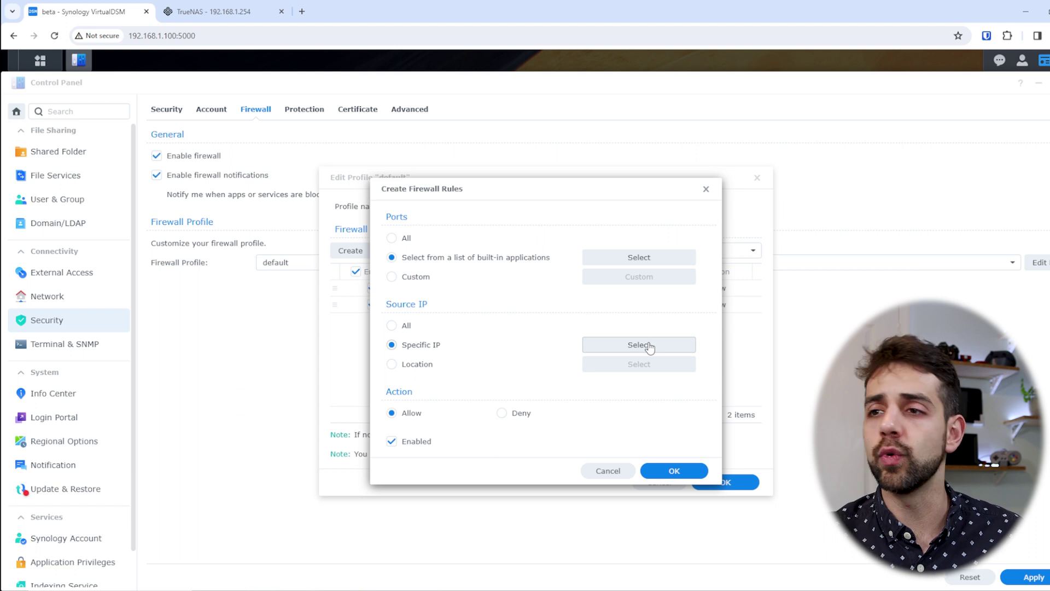
Switch to TrueNAS and examine the system information, CPU, memory and storage overview on the dashboard
left_click(219, 12)
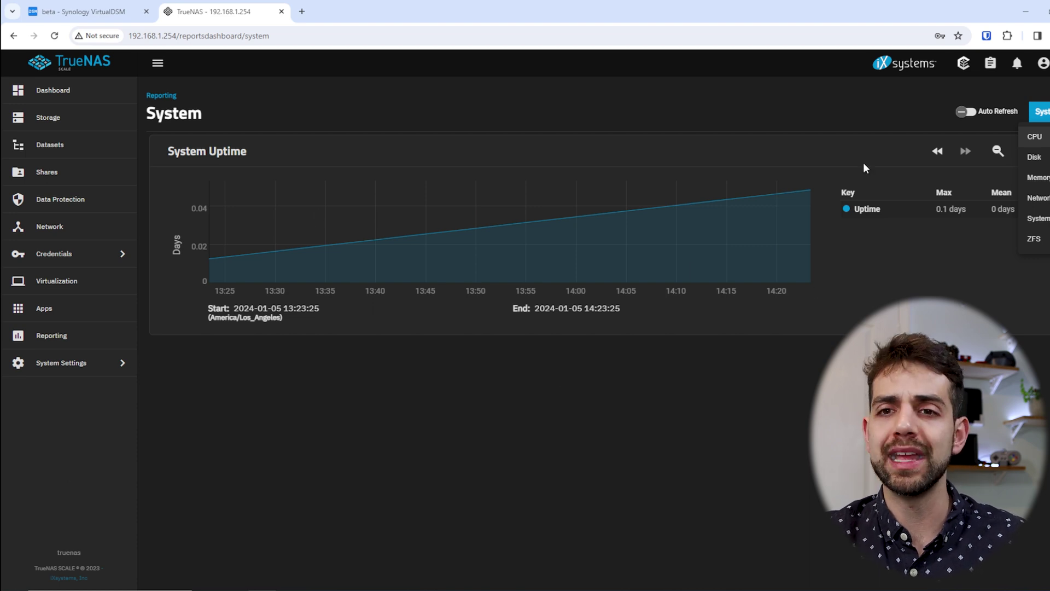
left_click(54, 95)
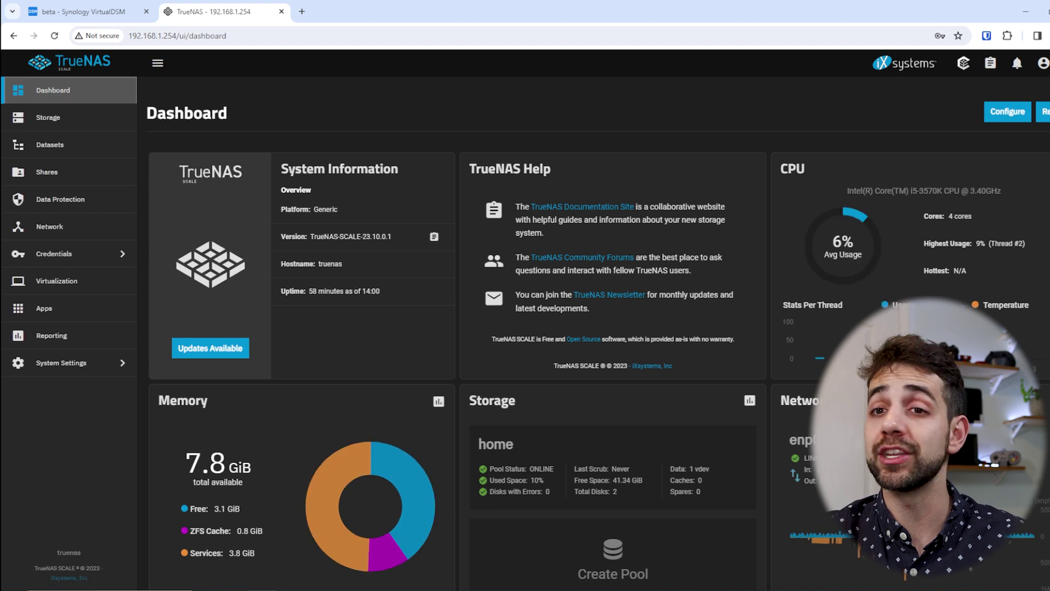
scroll(527, 333, "down", 1)
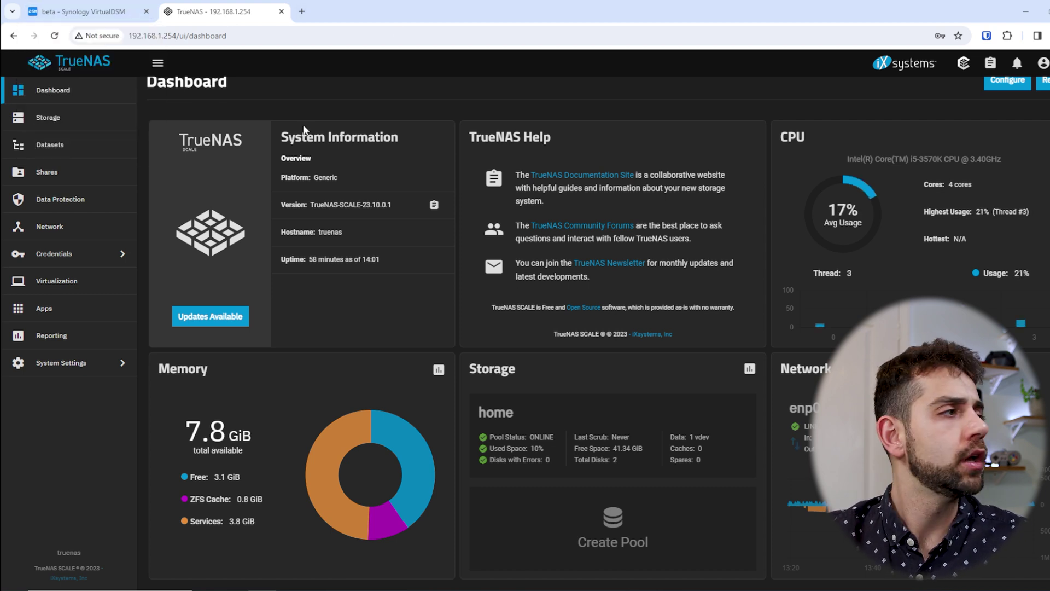
Start a replication task in TrueNAS data protection with the source location on a different system
left_click(60, 199)
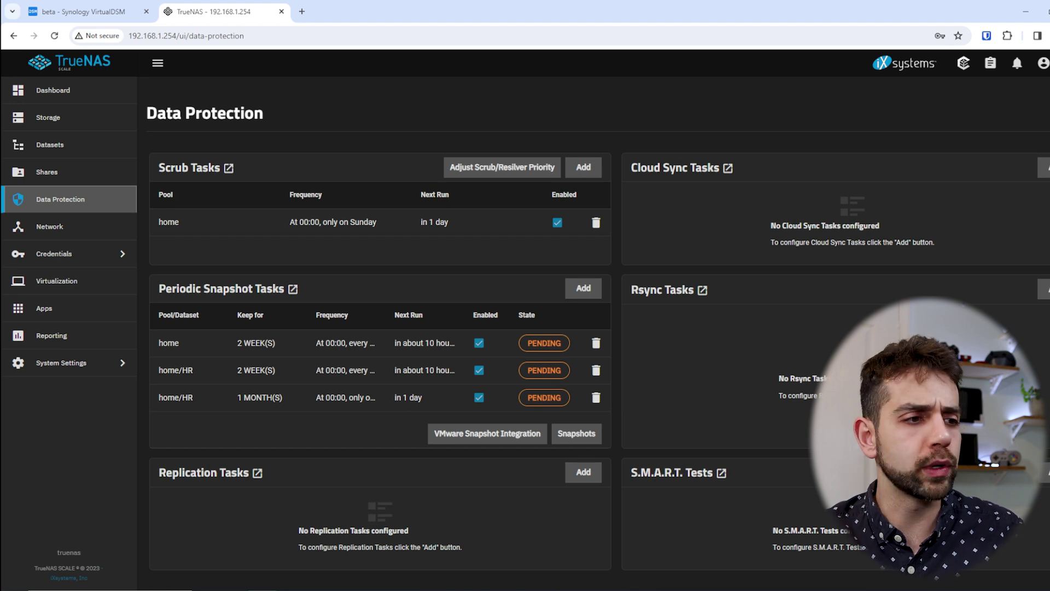
left_click(589, 473)
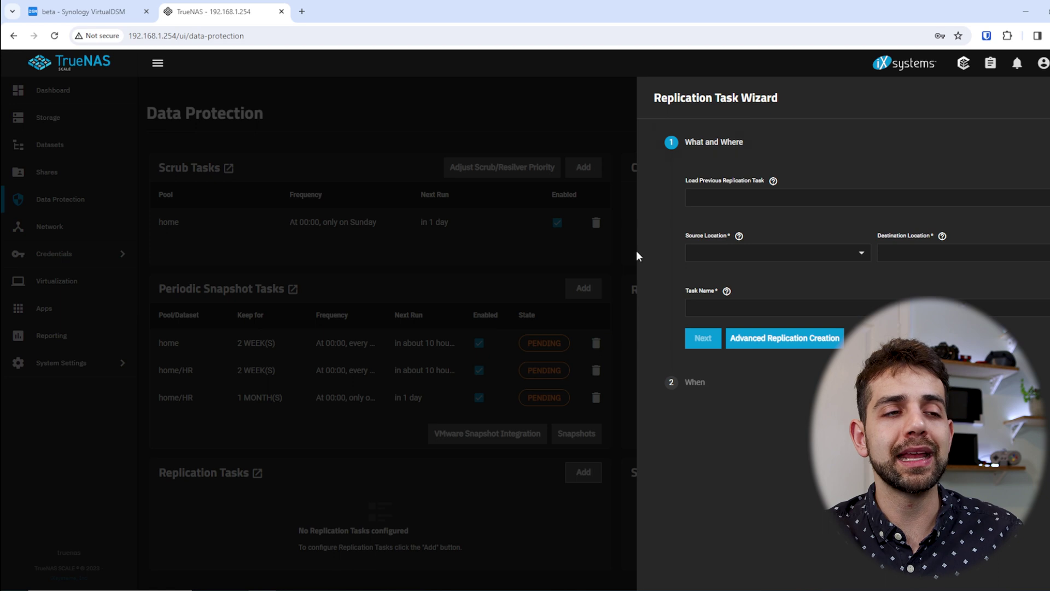
left_click(783, 260)
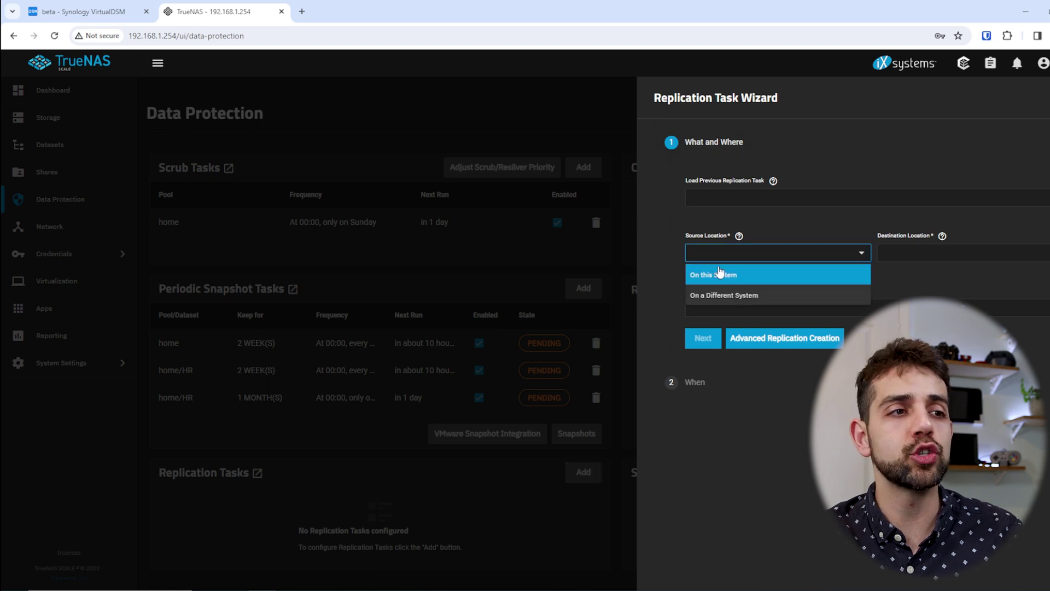
left_click(754, 296)
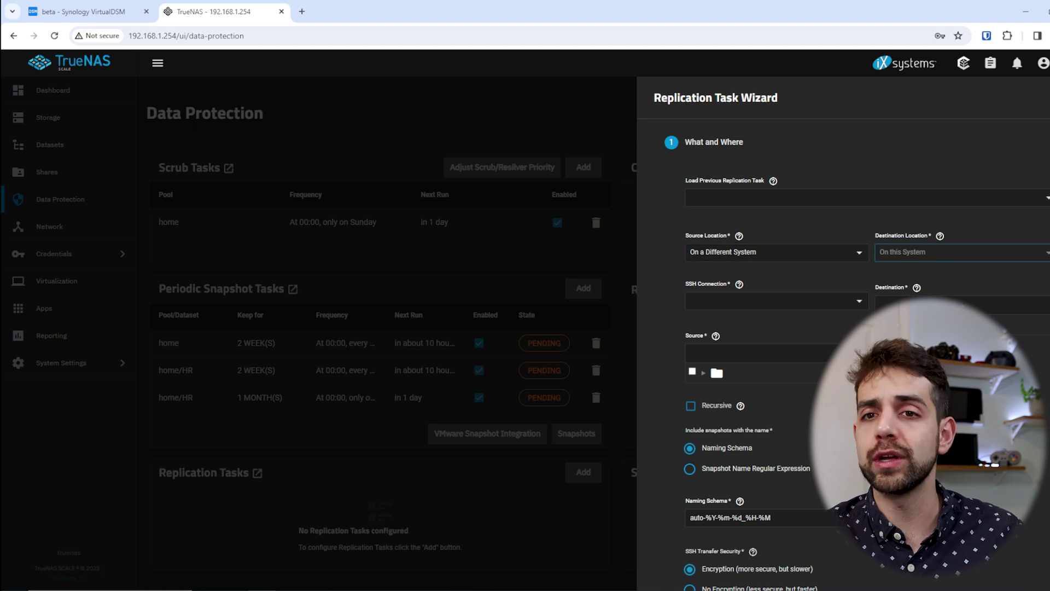
scroll(842, 355, "down", 5)
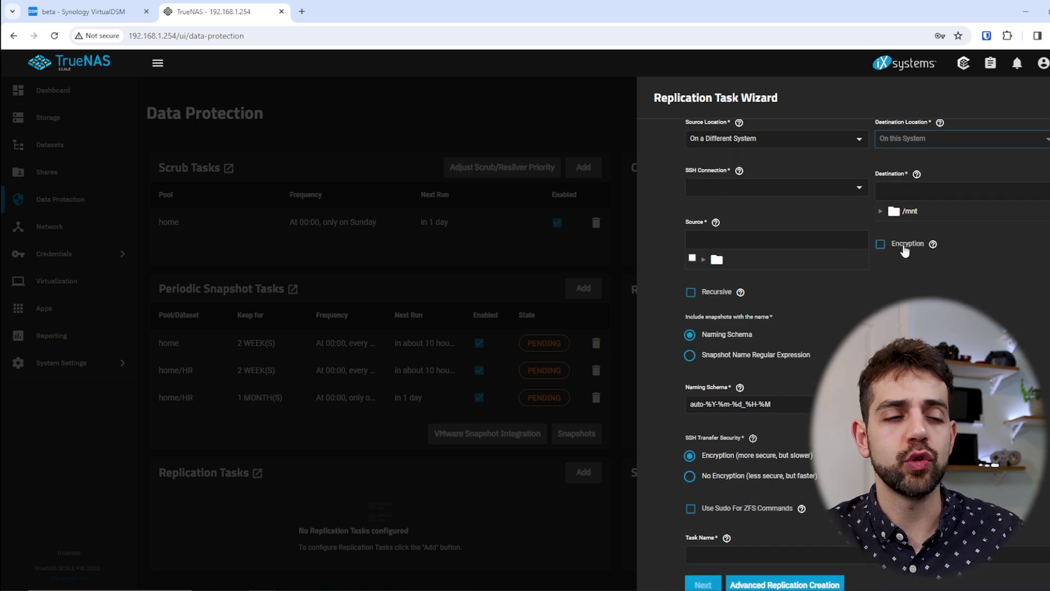
Open the advanced replication task form and examine its direction choices, source options and periodic snapshot tasks
left_click(810, 517)
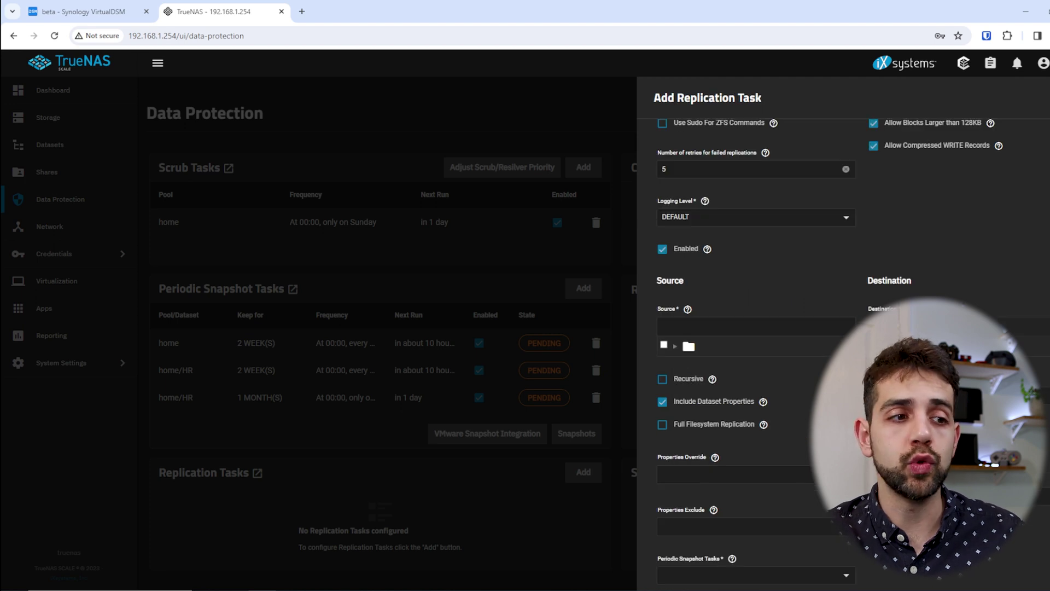
scroll(755, 328, "up", 3)
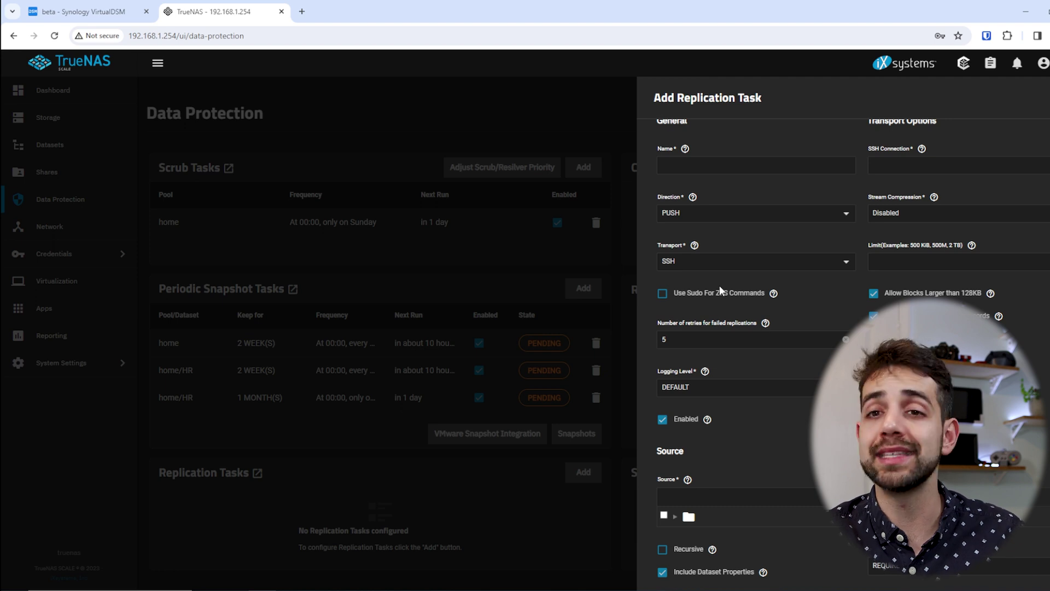
left_click(769, 218)
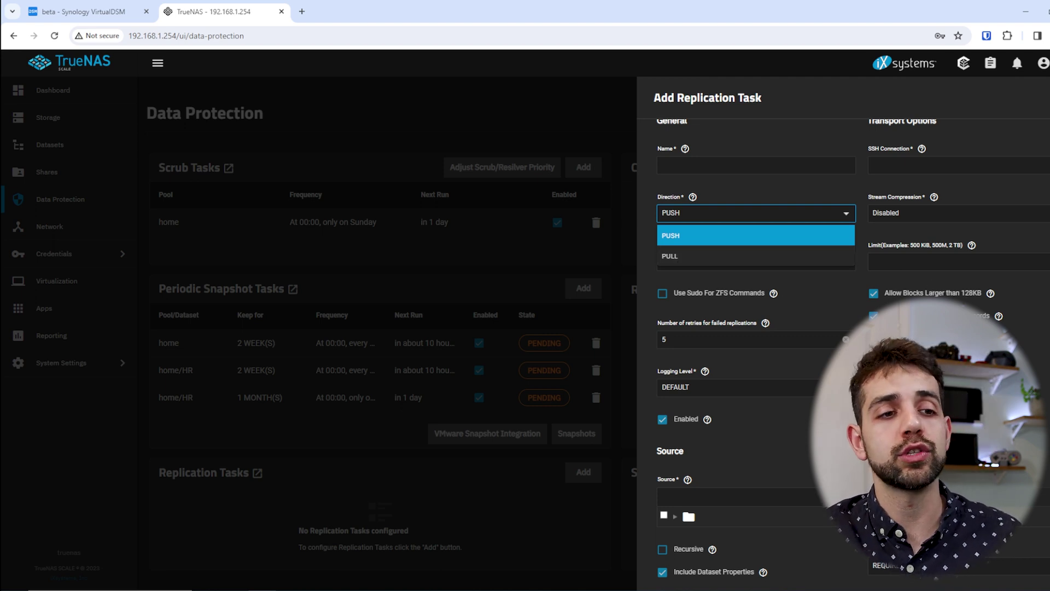
left_click(924, 350)
scroll(924, 350, "down", 4)
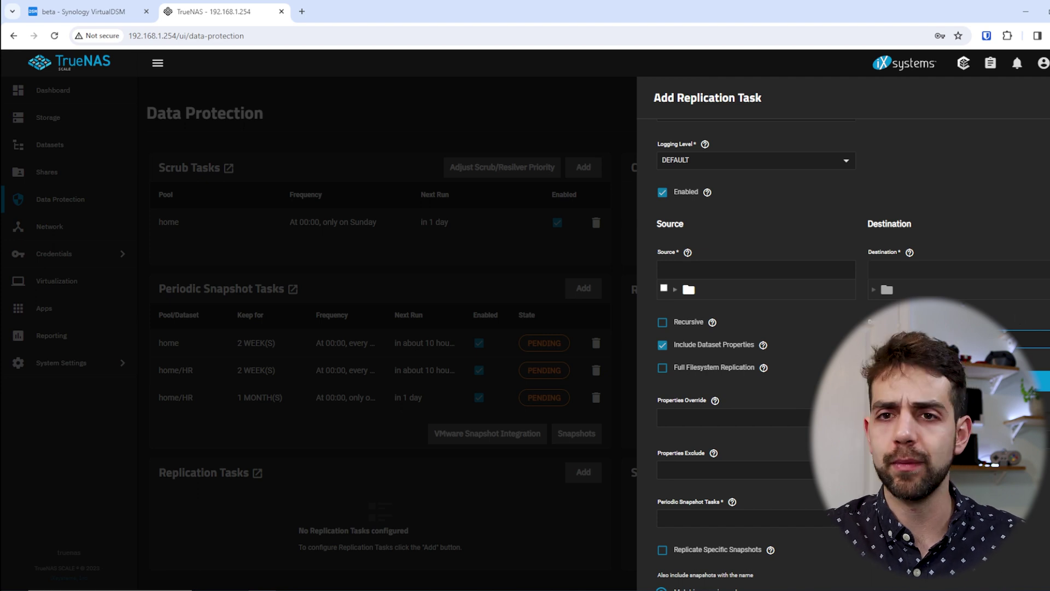
scroll(1015, 313, "down", 1)
left_click(684, 442)
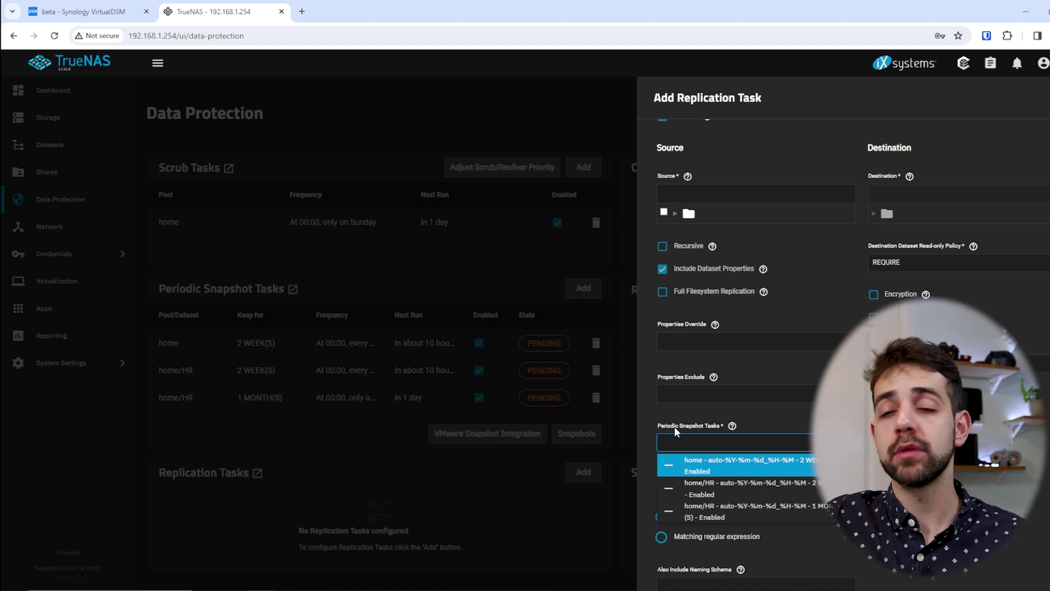
left_click(452, 503)
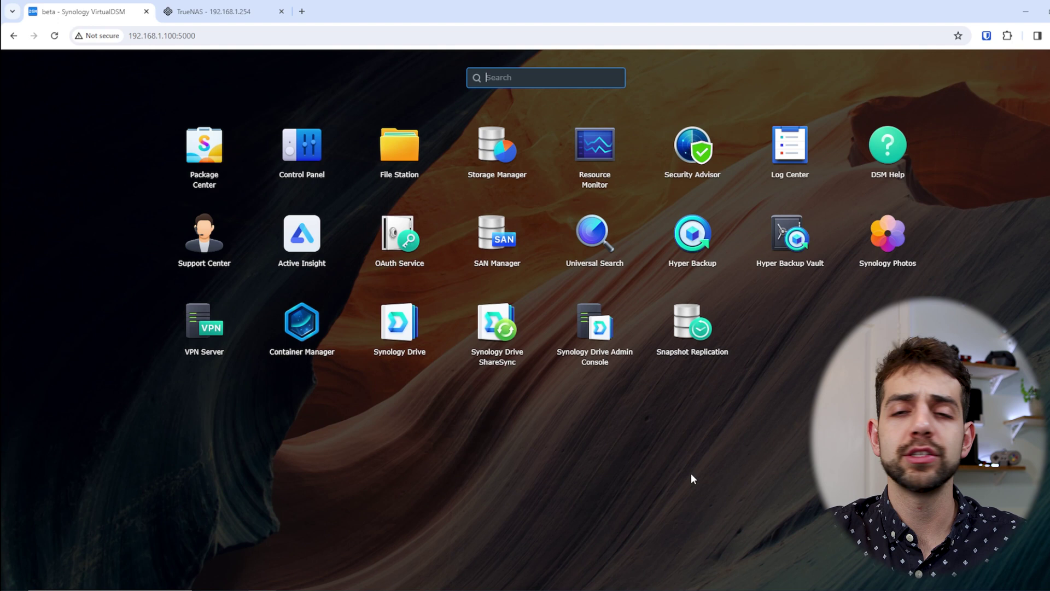
Switch to Synology Snapshot Replication and examine the backup replication task's status, statistics and topology
left_click(696, 339)
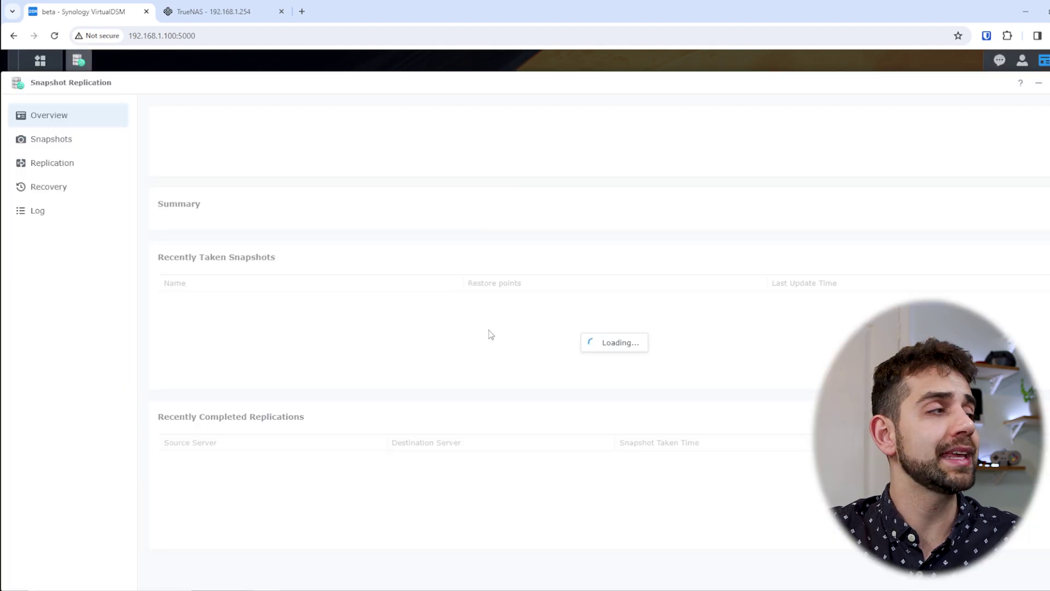
left_click(671, 426)
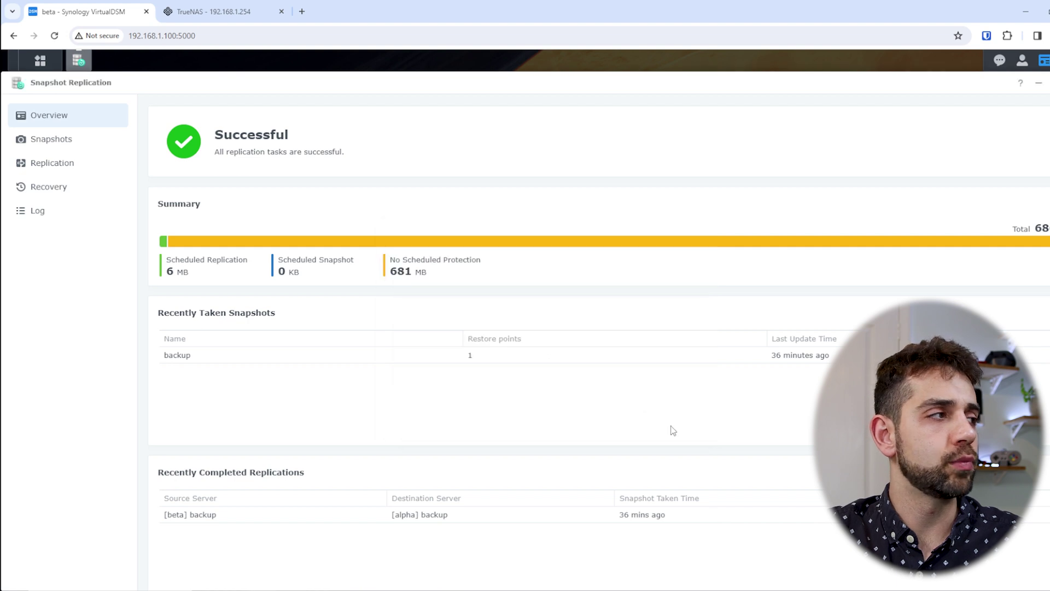
left_click(77, 165)
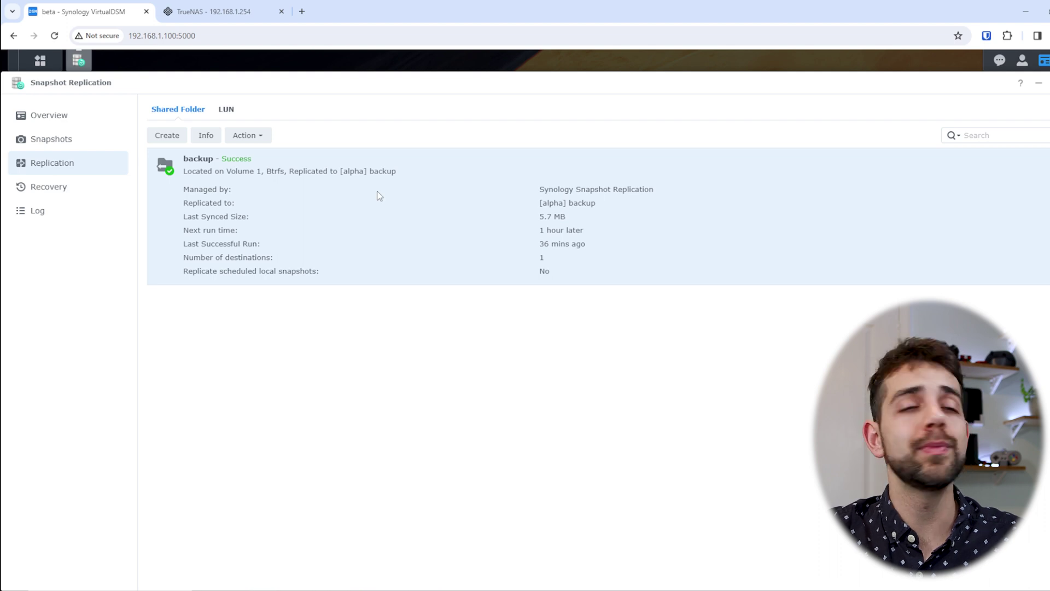
left_click(207, 135)
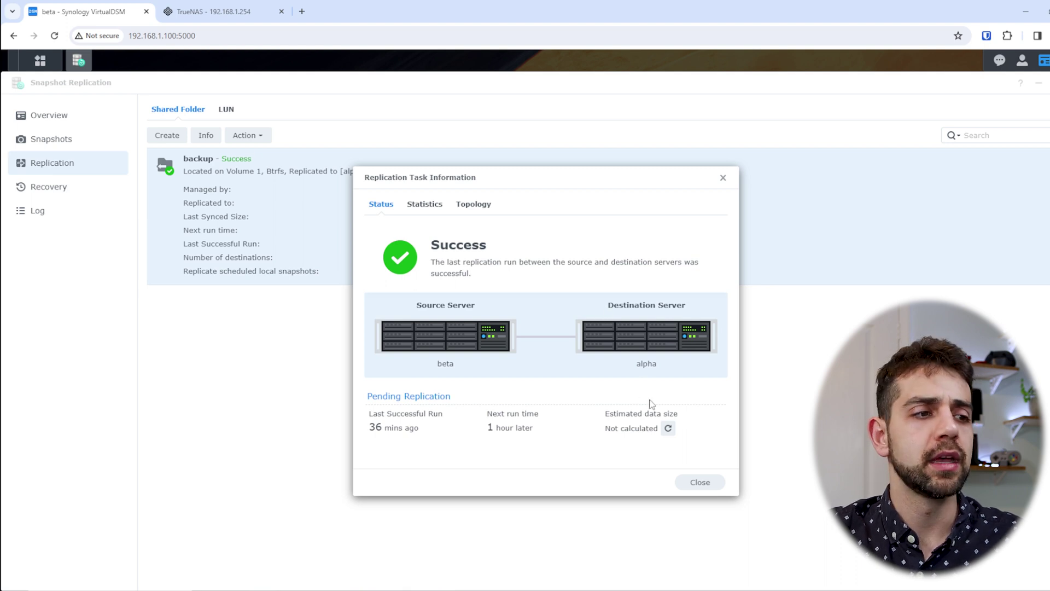
left_click(423, 208)
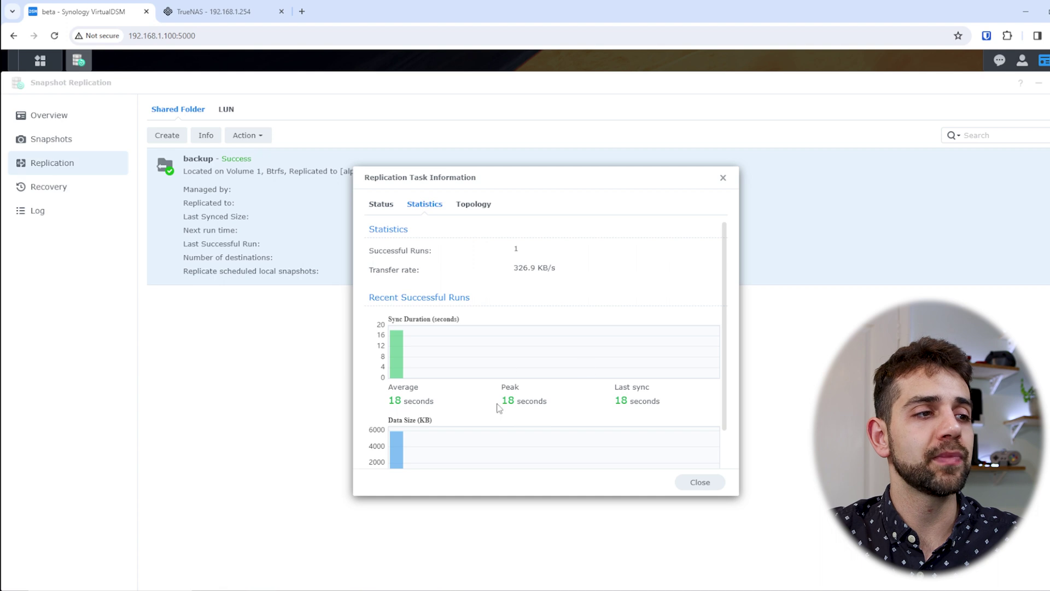
left_click(488, 211)
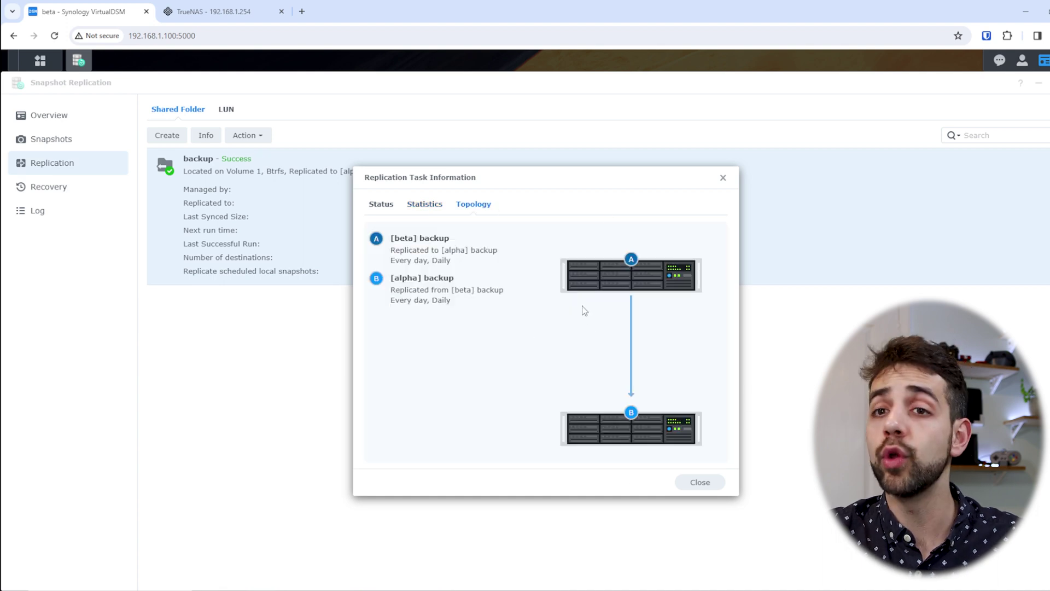
Examine the actions available for the replication task, the replication overview and the shared folder snapshots
left_click(247, 135)
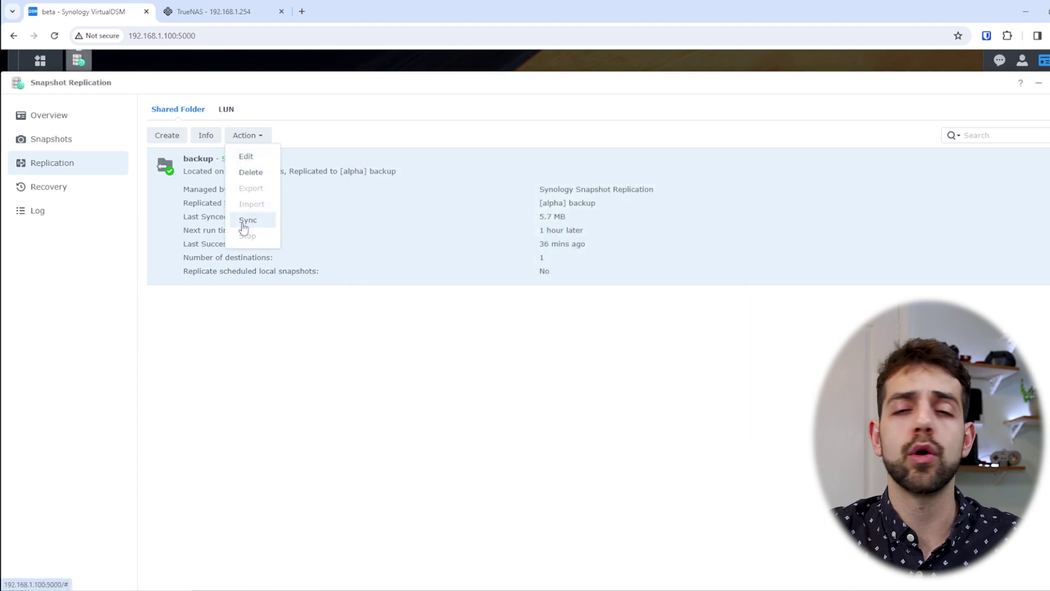
left_click(555, 224)
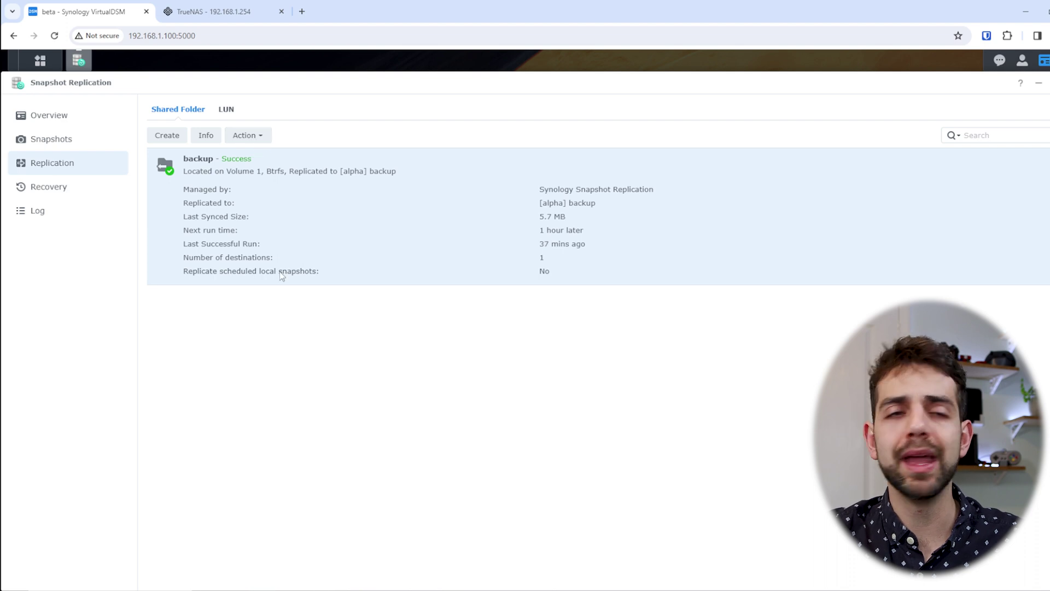
left_click(41, 117)
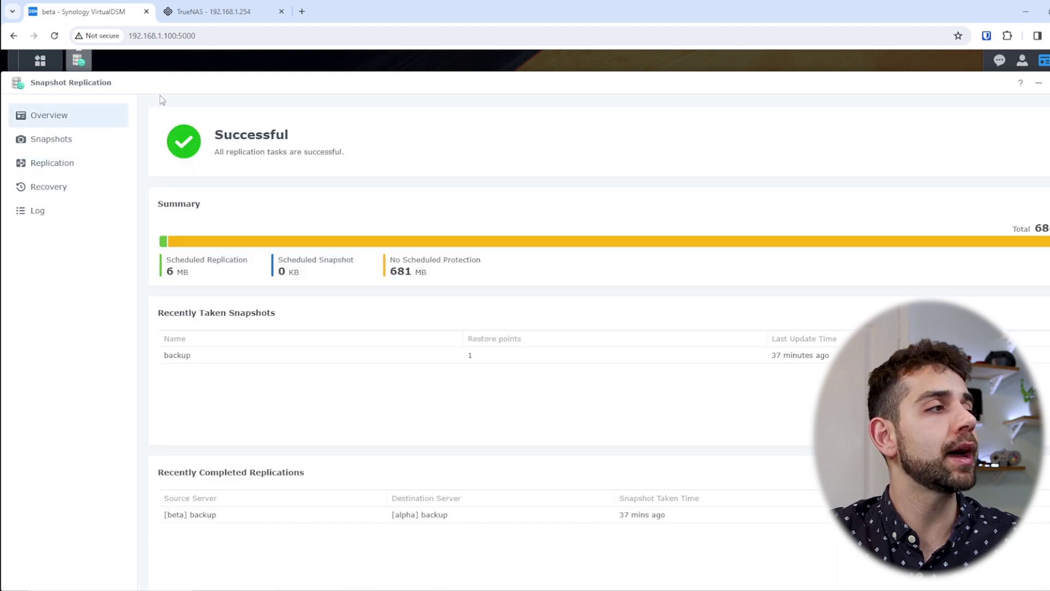
left_click(49, 138)
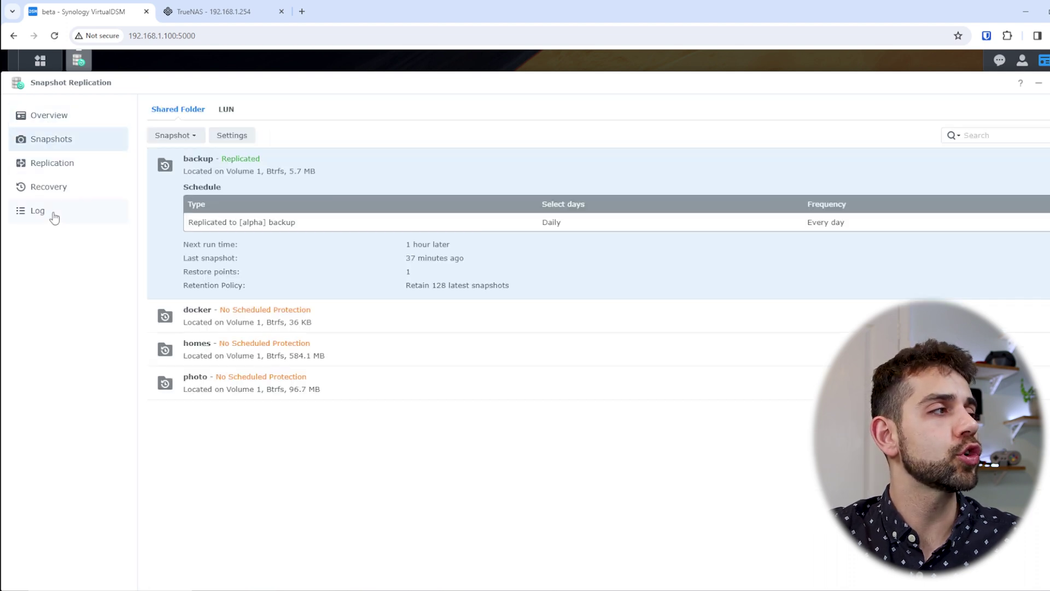
left_click(43, 162)
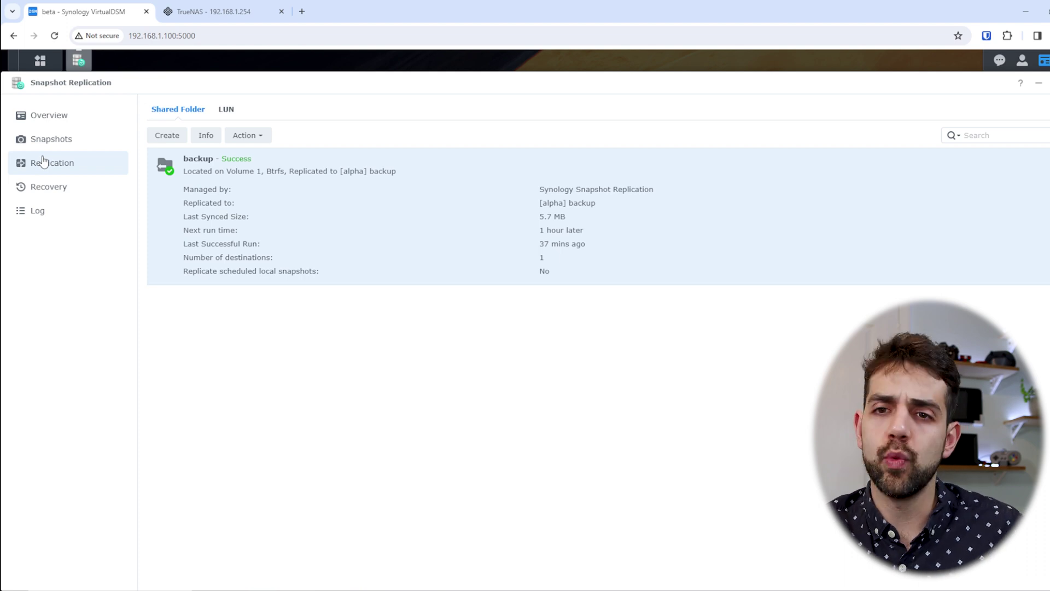
Examine the recovery view of the backup shared folder and its switchover and failover actions
left_click(57, 195)
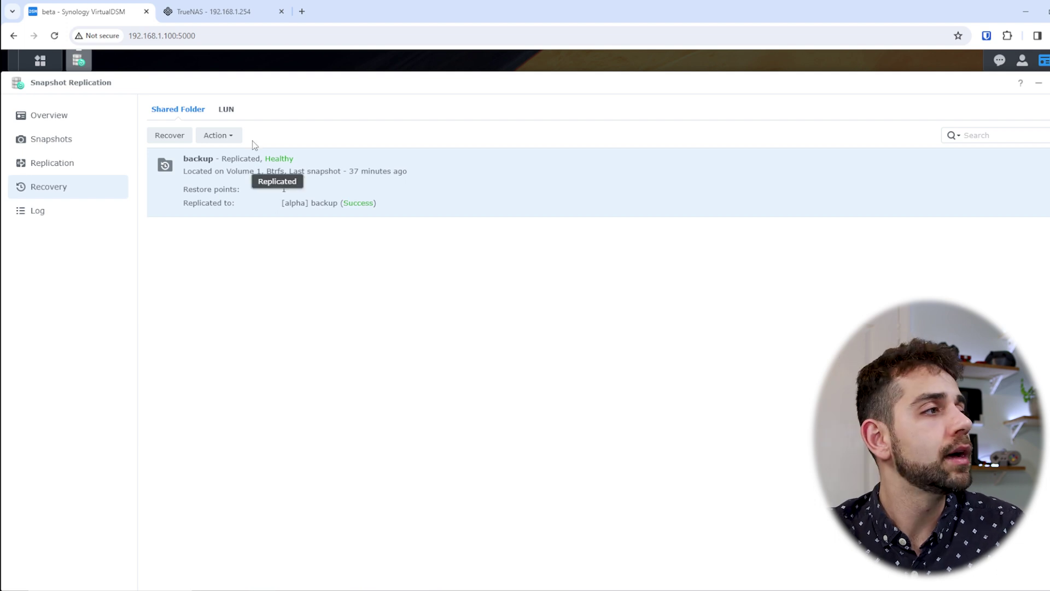
left_click(235, 136)
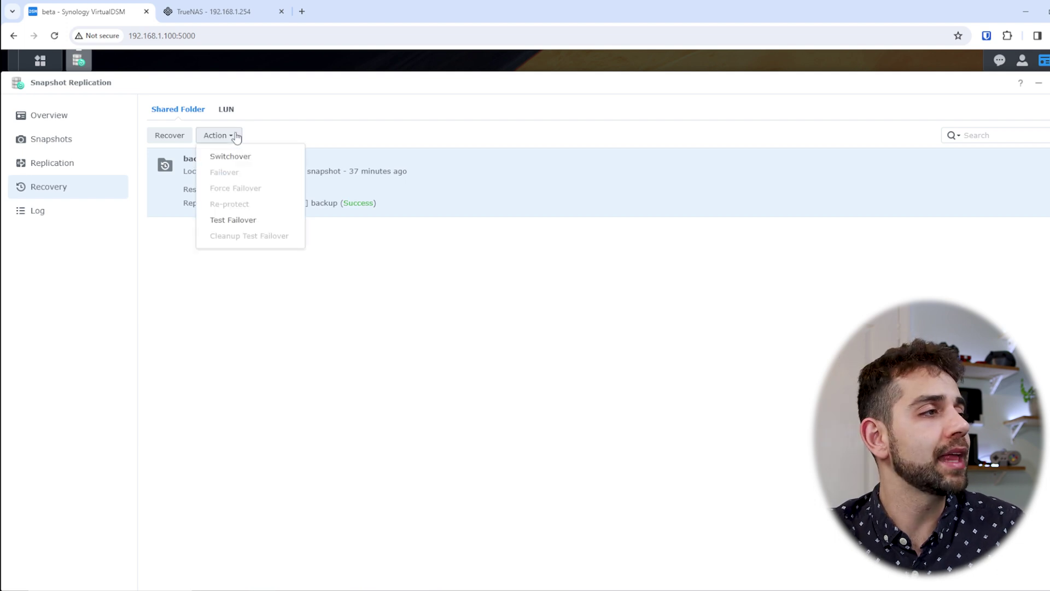
left_click(247, 165)
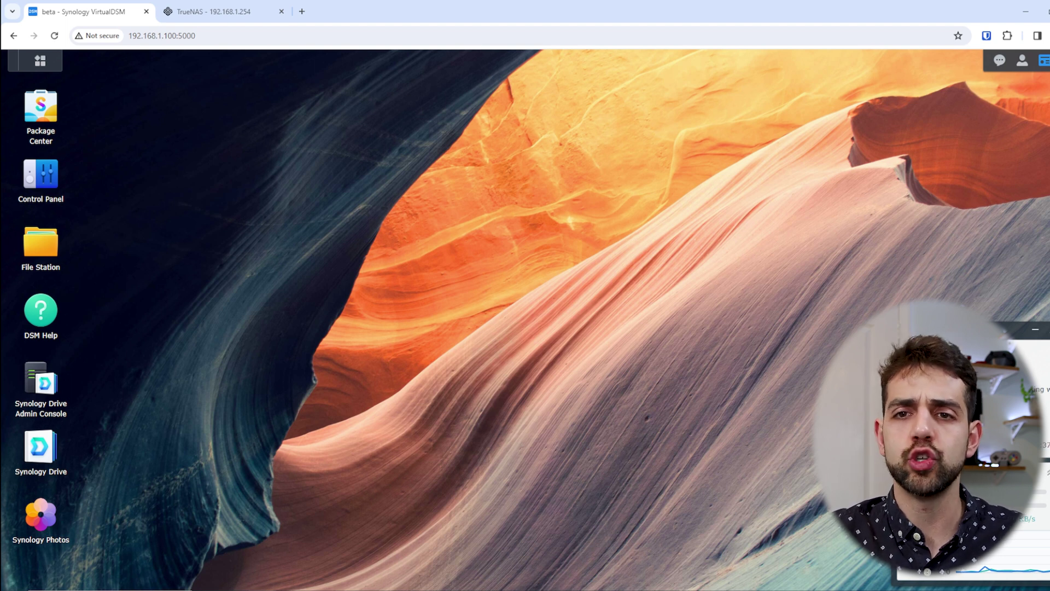
Switch to TrueNAS, close the unsaved replication task form and examine the engineer dataset's details, space management and permissions
left_click(208, 11)
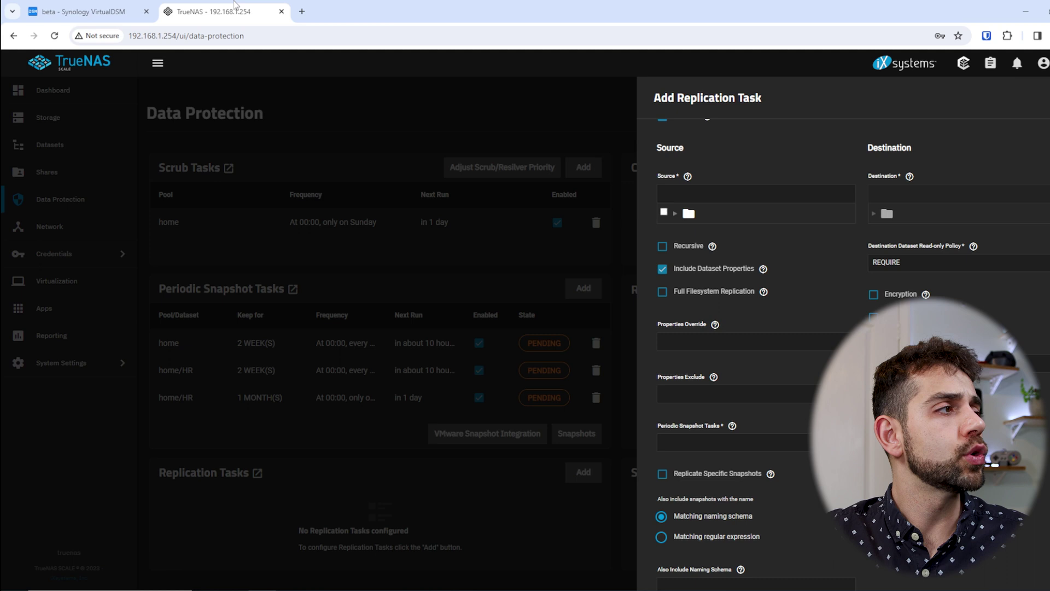
left_click(192, 268)
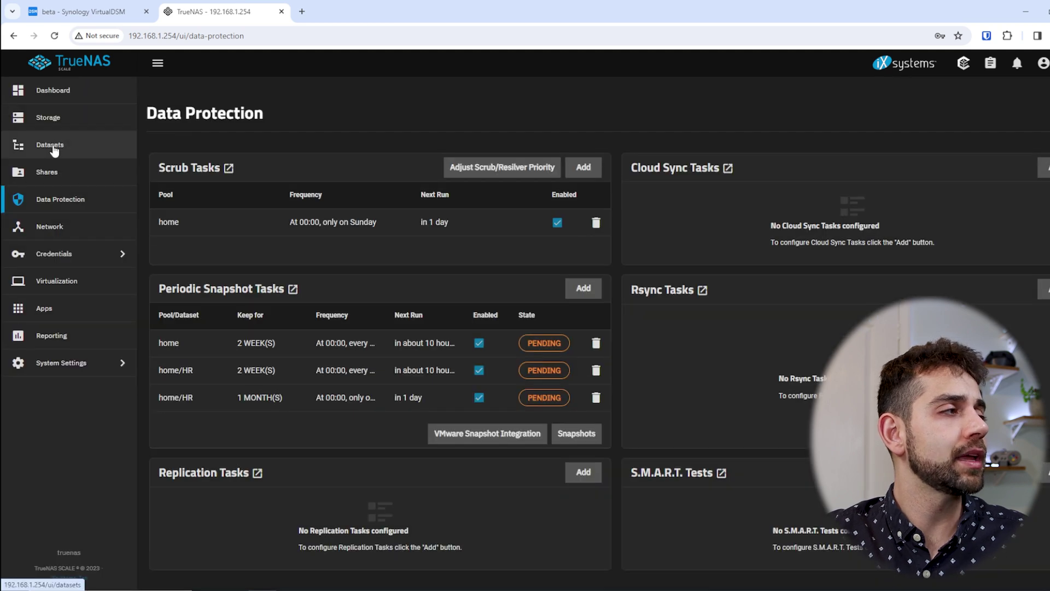
left_click(50, 145)
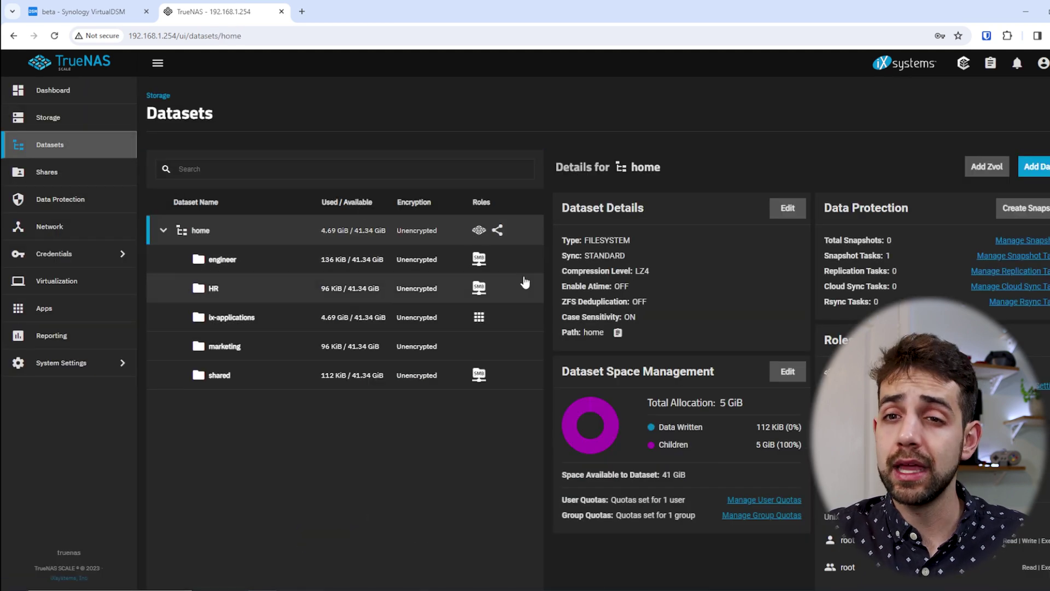
left_click(507, 263)
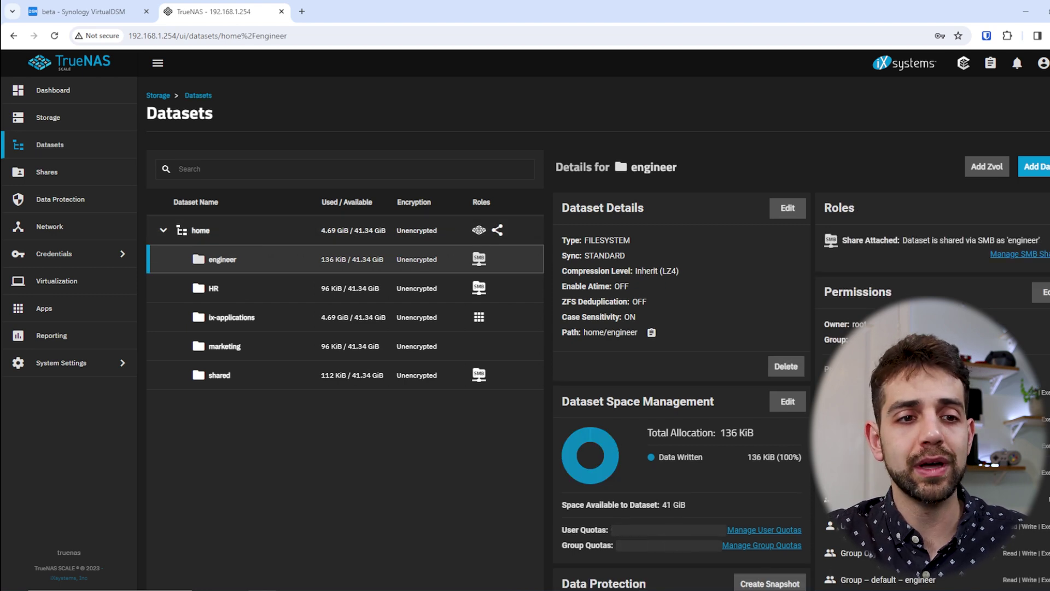
scroll(681, 383, "down", 3)
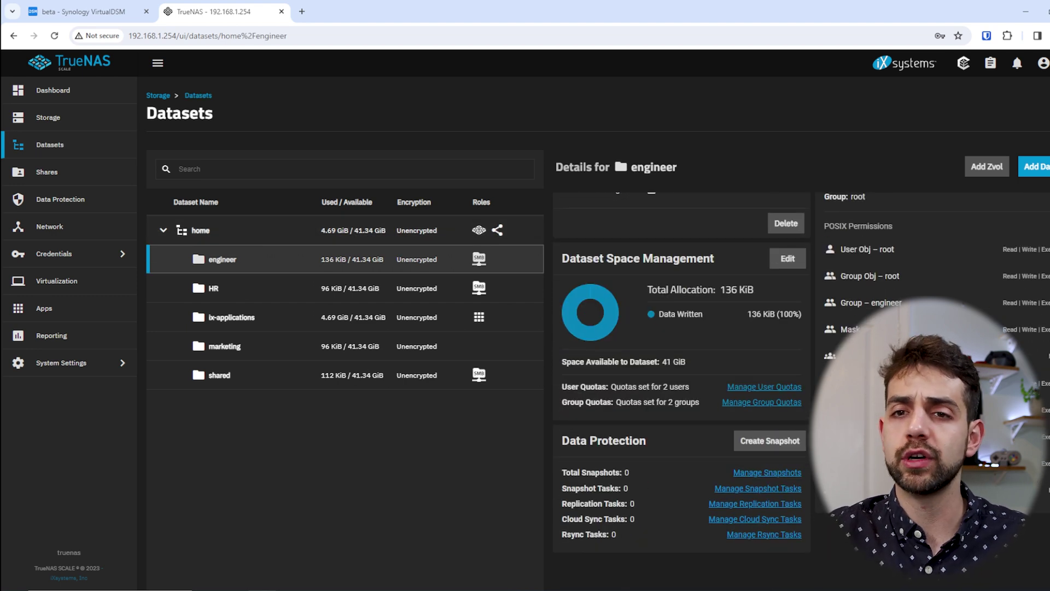
scroll(681, 383, "up", 2)
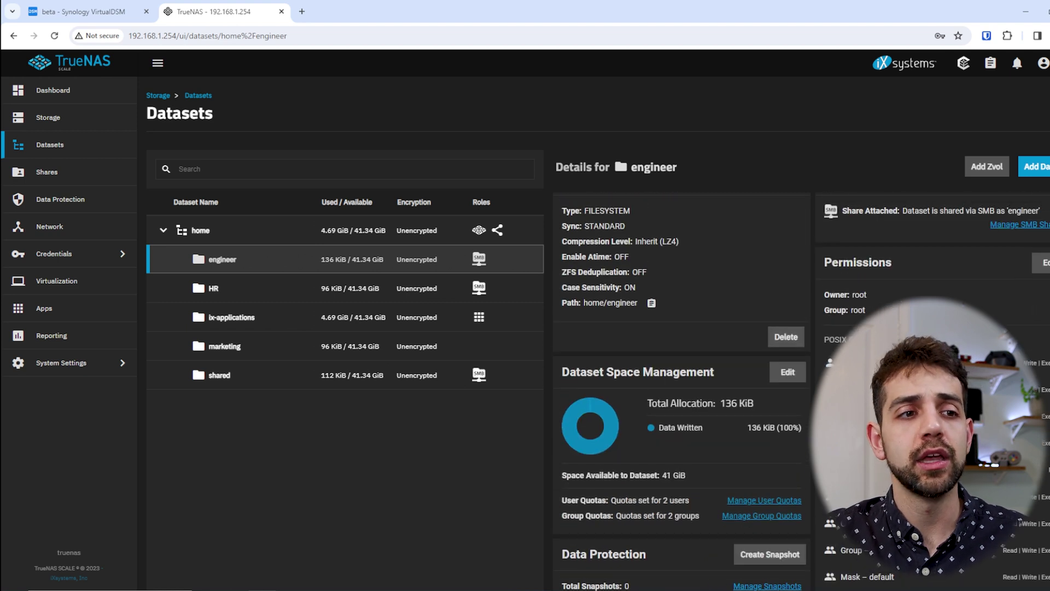
scroll(680, 383, "down", 1)
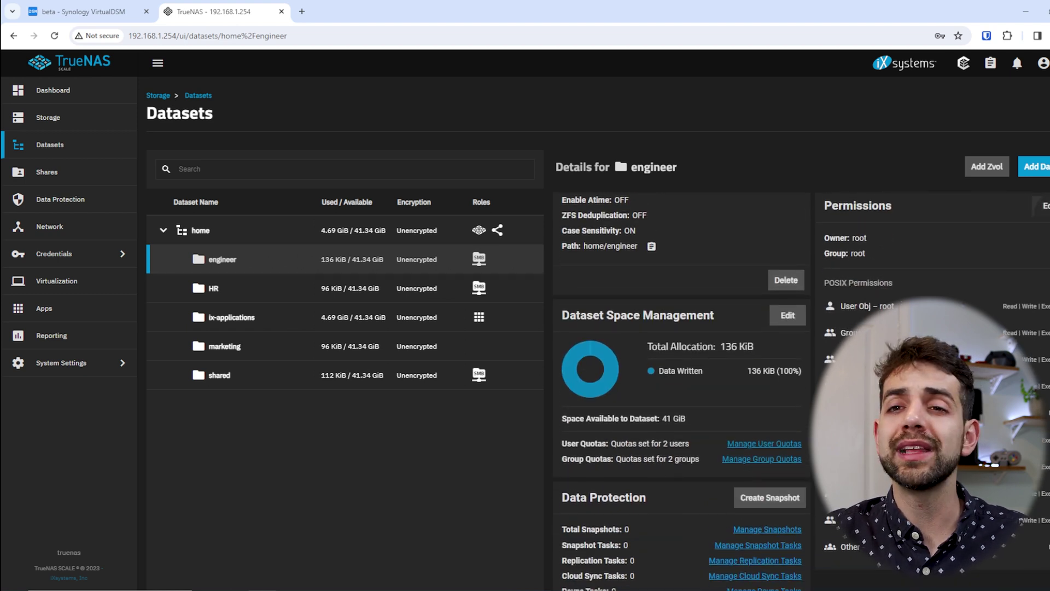
In the engineer dataset's ACL editor, set the first access control entry to type User with the user engineer
left_click(1041, 206)
left_click(424, 311)
left_click(427, 336)
left_click(430, 360)
left_click(400, 433)
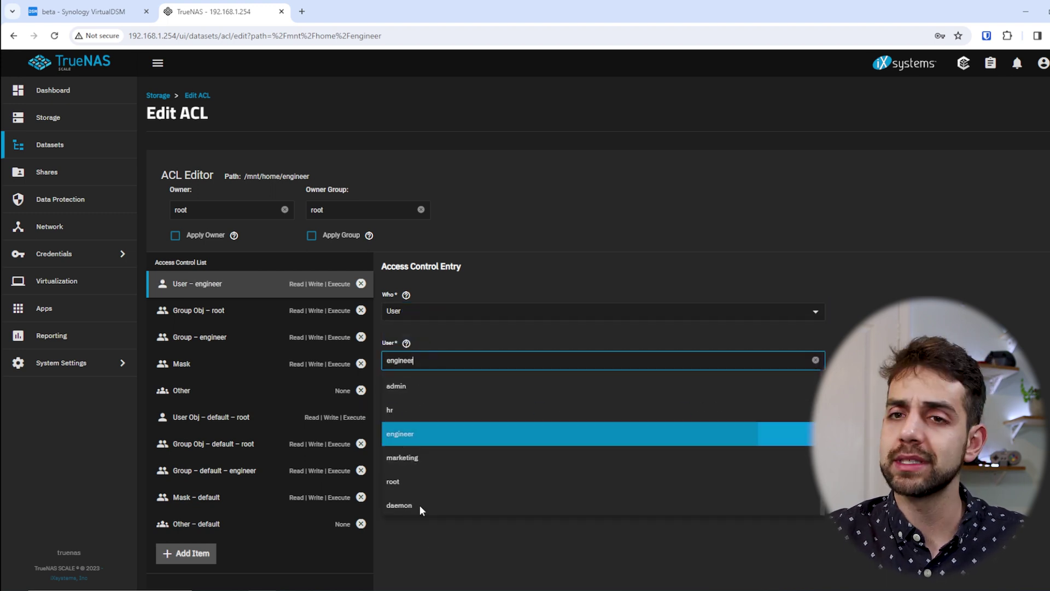
scroll(432, 514, "down", 1)
scroll(442, 494, "down", 2)
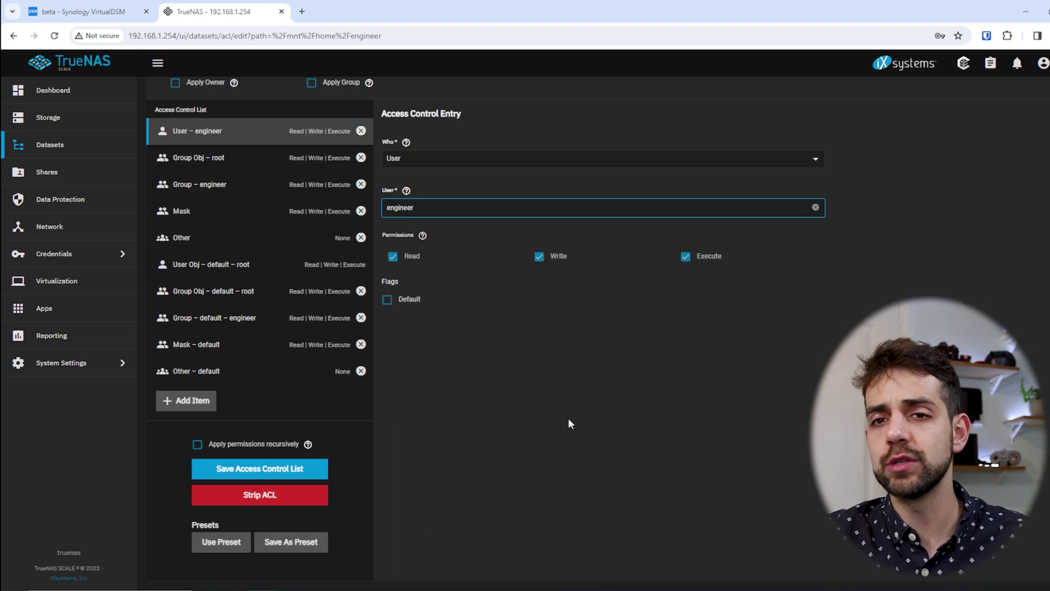
Leave the ACL editor unsaved and view the list of local user accounts under the TrueNAS credentials
left_click(100, 257)
left_click(57, 208)
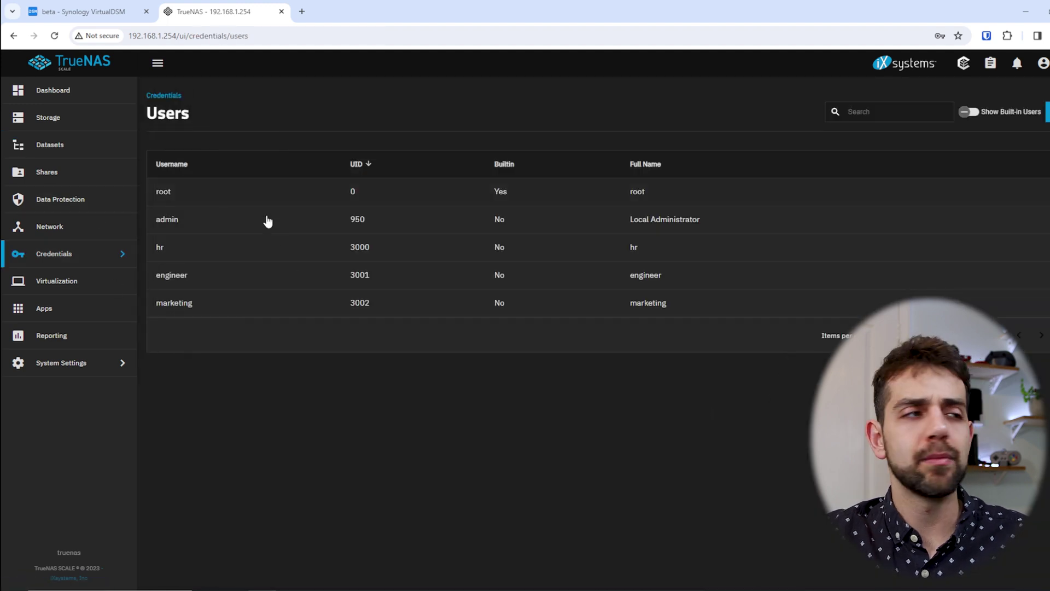
Examine the hr user's account details and edit form, including home directory permissions, and close the form without saving
left_click(183, 252)
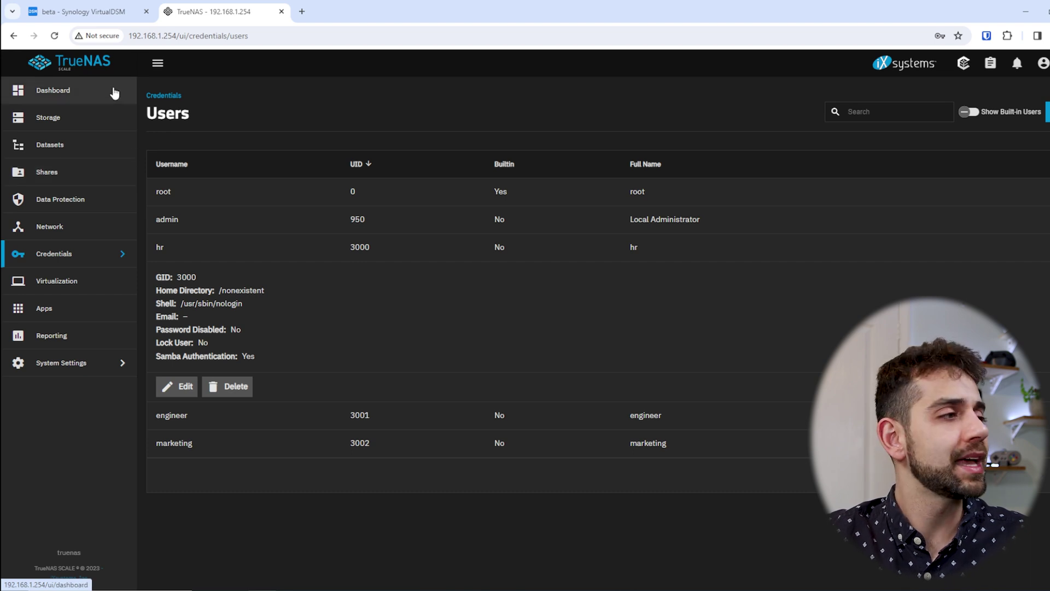
left_click(180, 388)
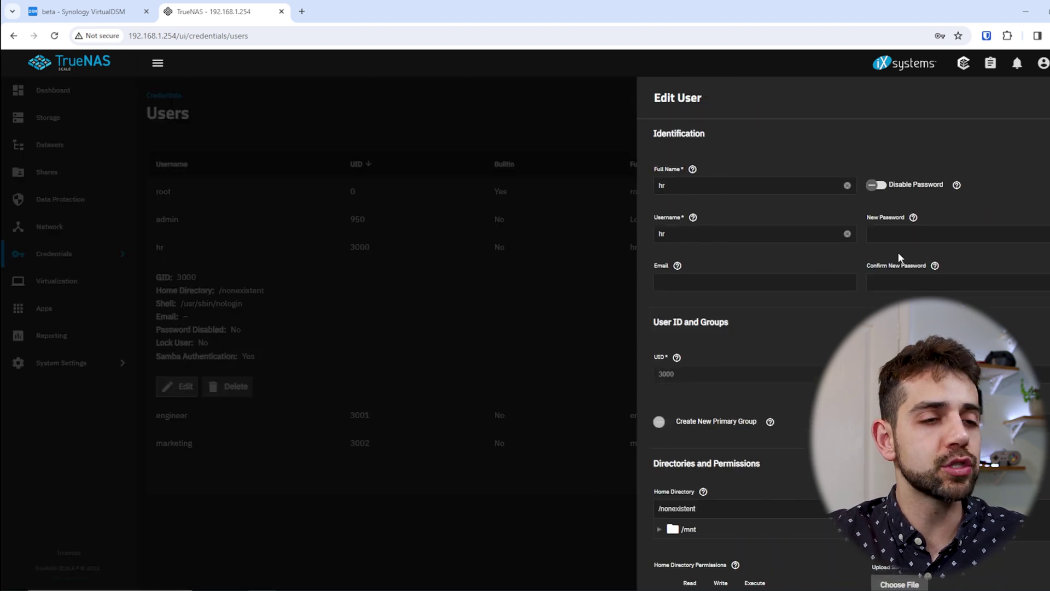
scroll(898, 251, "down", 6)
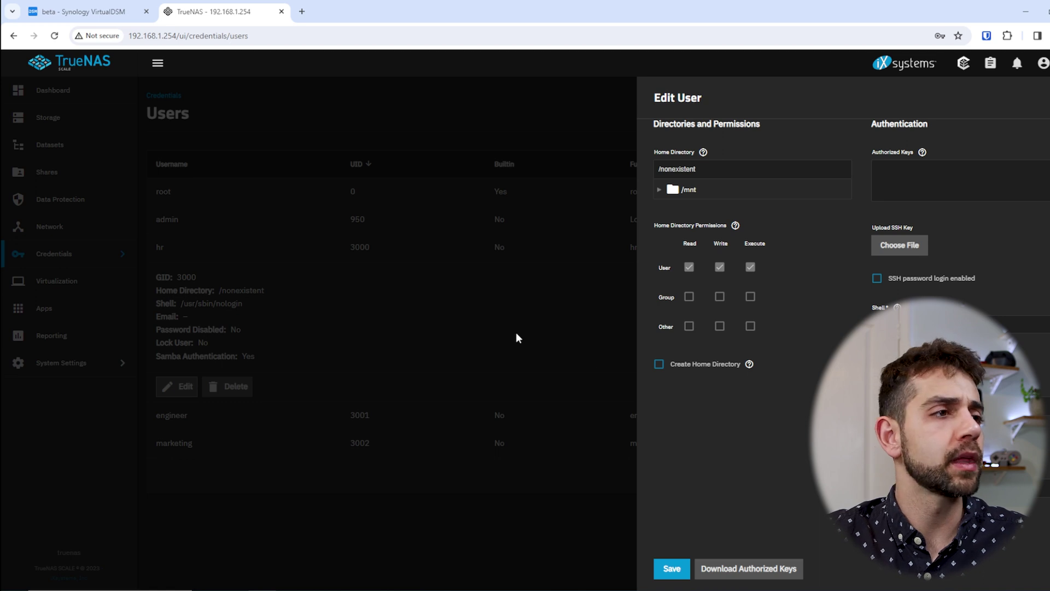
left_click(516, 333)
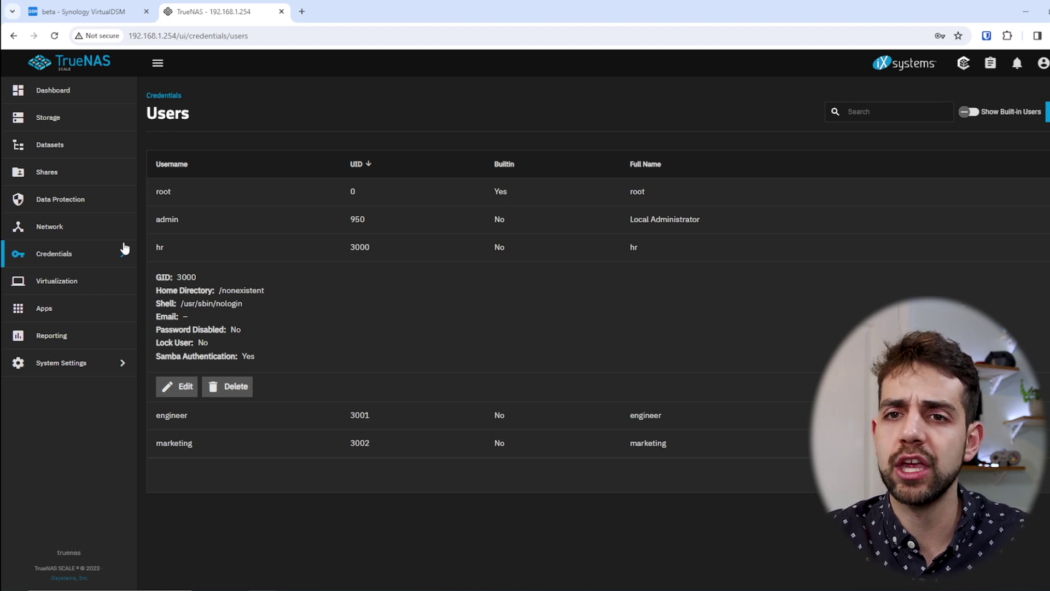
Switch to Synology DSM and review the shared folder permissions of the user listed between admin and guest, leaving them unsaved
left_click(82, 12)
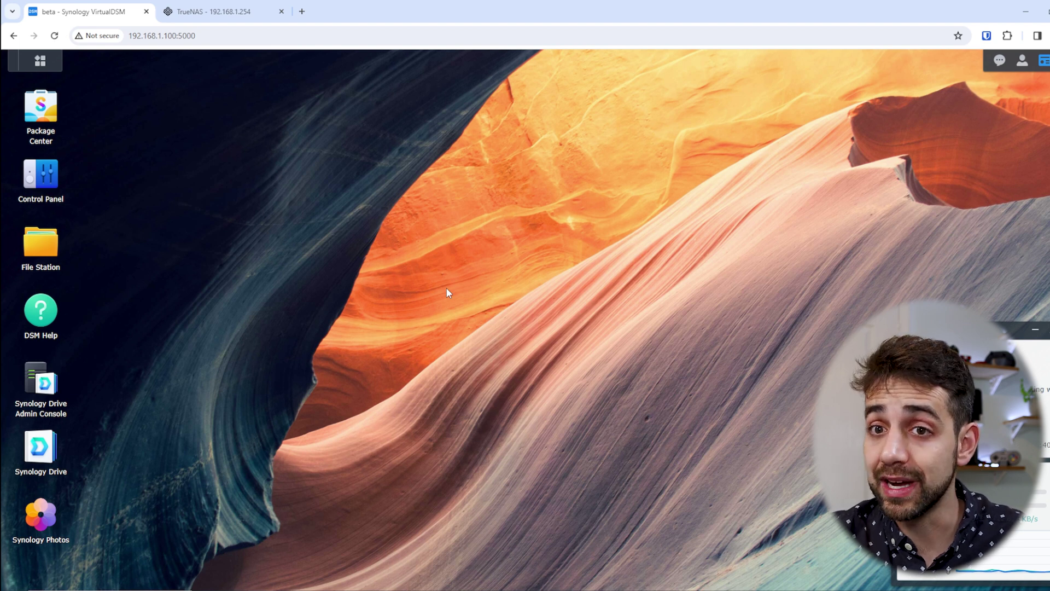
left_click(41, 186)
left_click(199, 193)
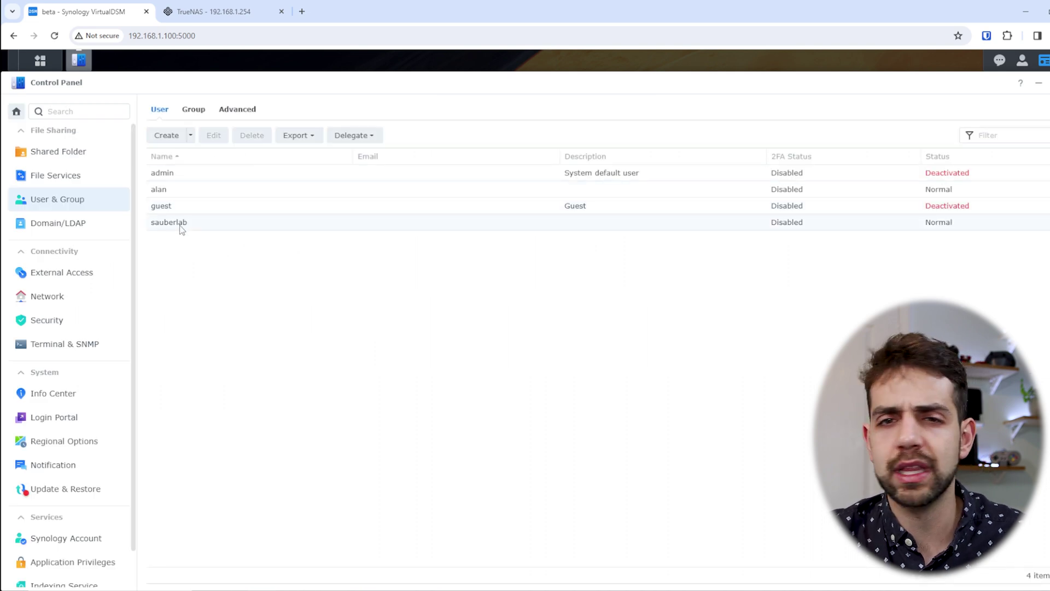
left_click(183, 193)
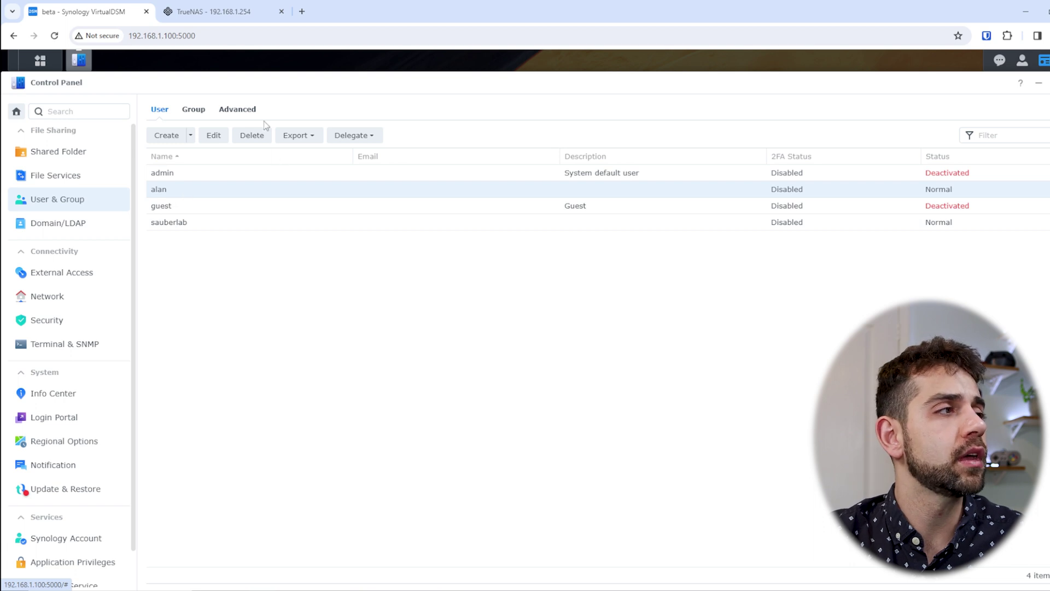
left_click(213, 141)
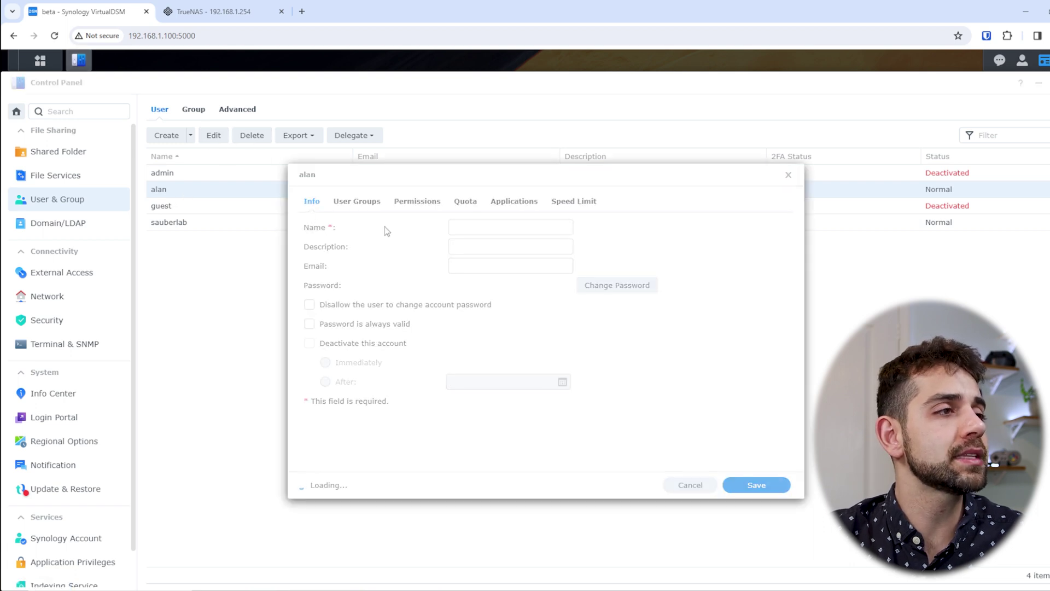
left_click(429, 204)
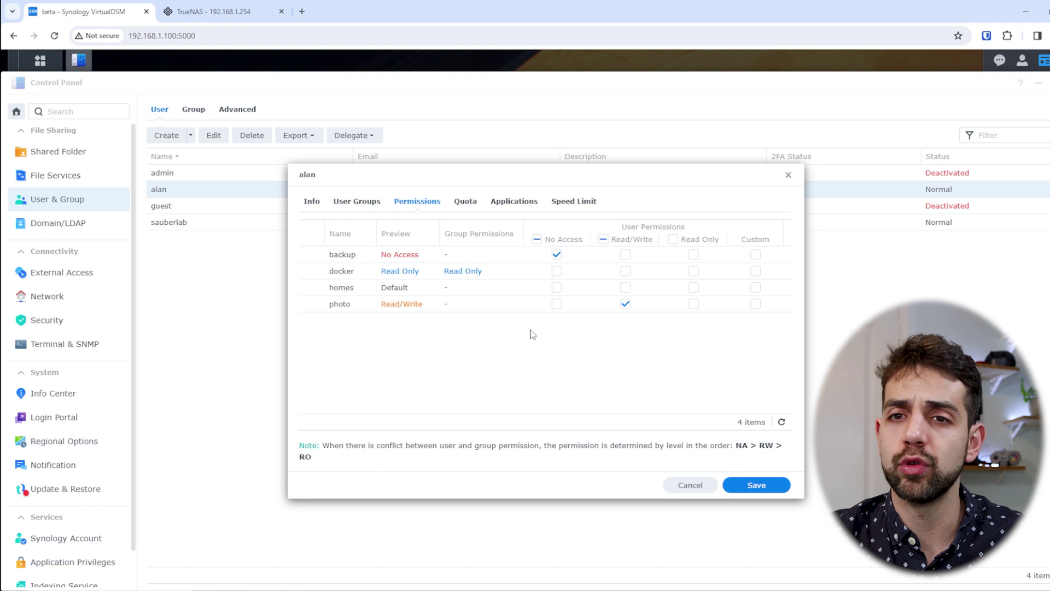
left_click(684, 485)
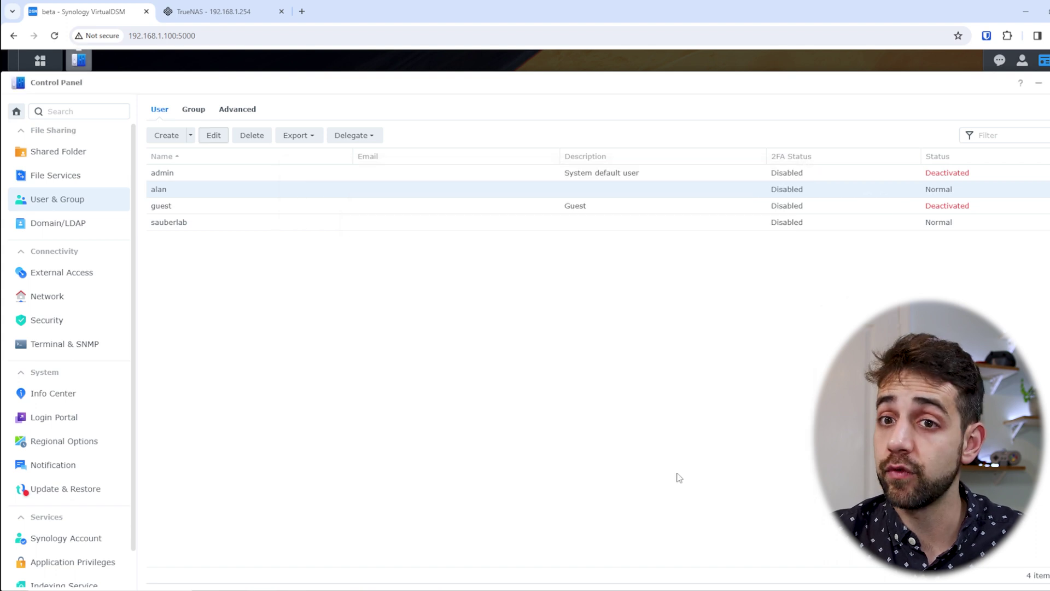
Review the administrators group's shared folder permissions and close its settings without saving
left_click(197, 110)
left_click(177, 175)
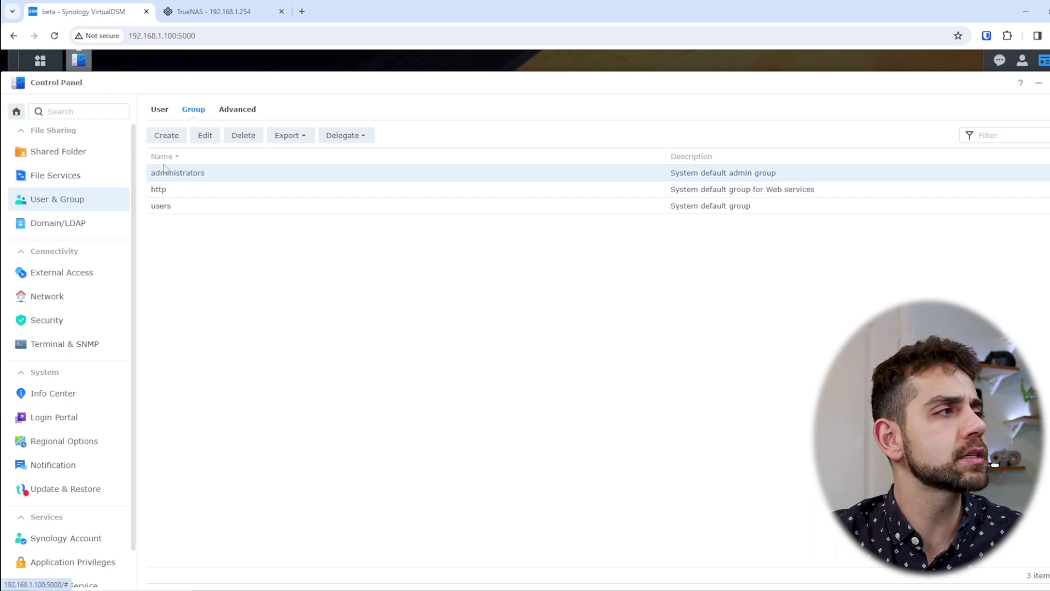
left_click(204, 136)
left_click(490, 260)
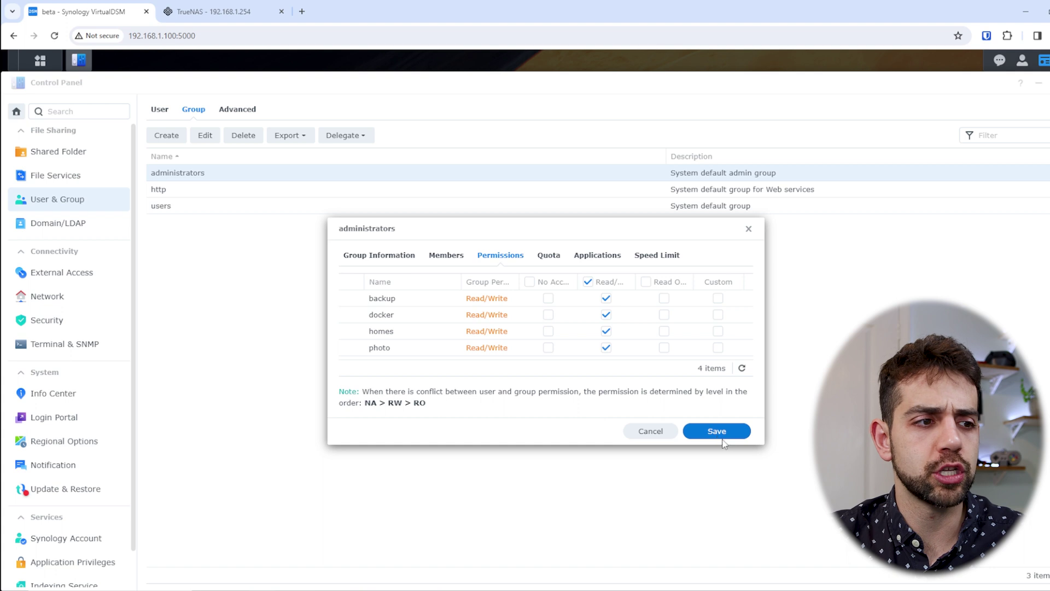
left_click(655, 432)
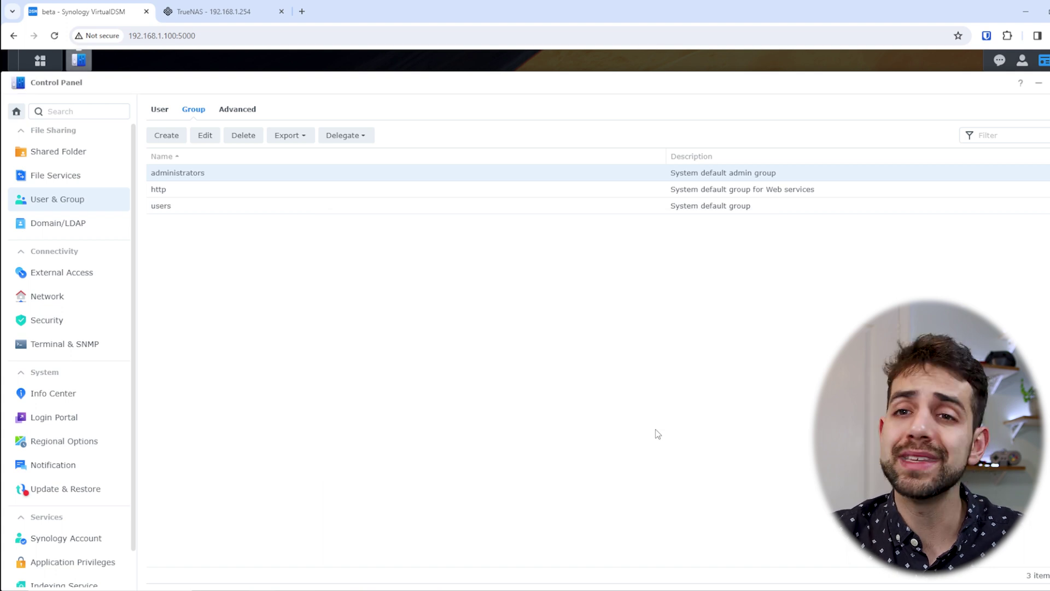
Review the local users' permissions on the backup shared folder, then close its settings and the Control Panel without saving
left_click(88, 160)
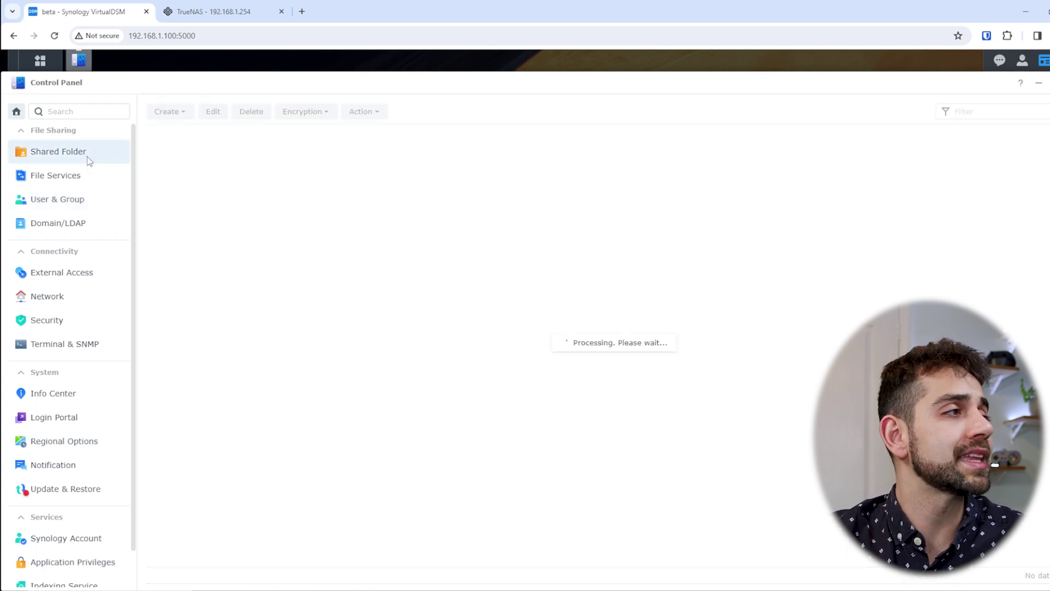
right_click(241, 155)
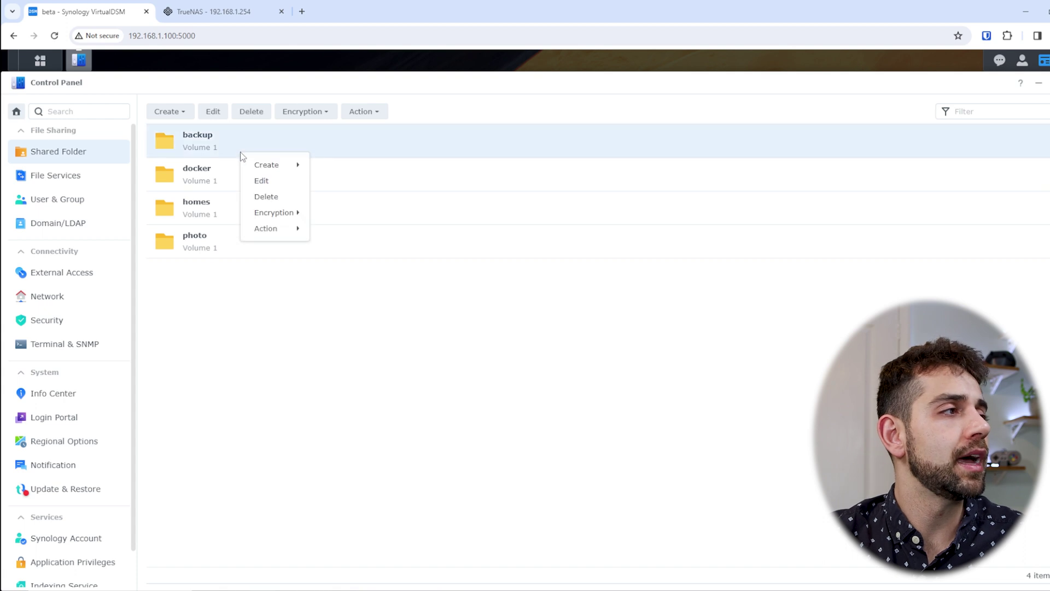
left_click(215, 116)
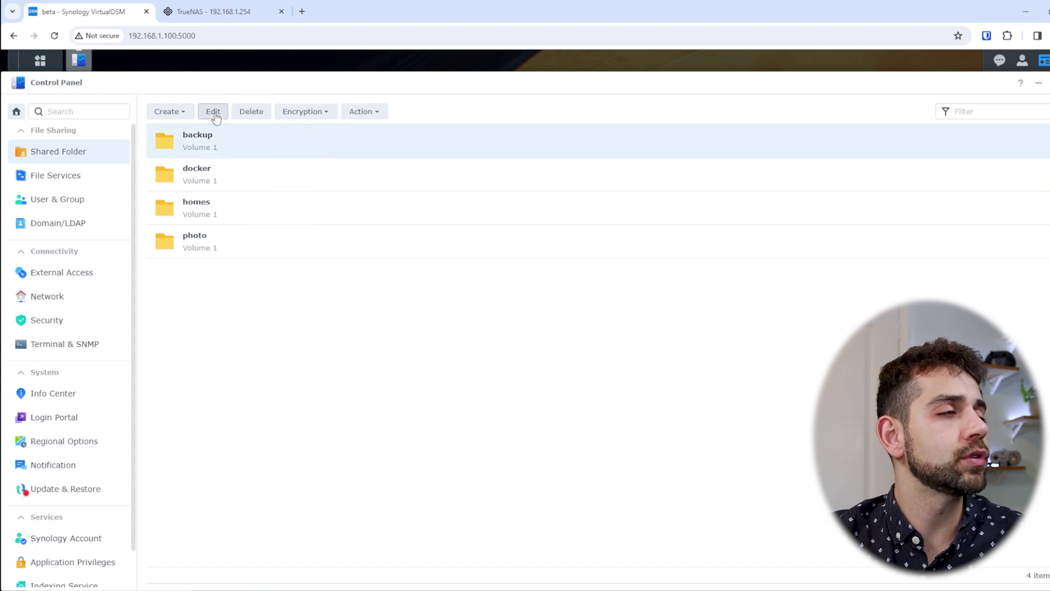
left_click(489, 201)
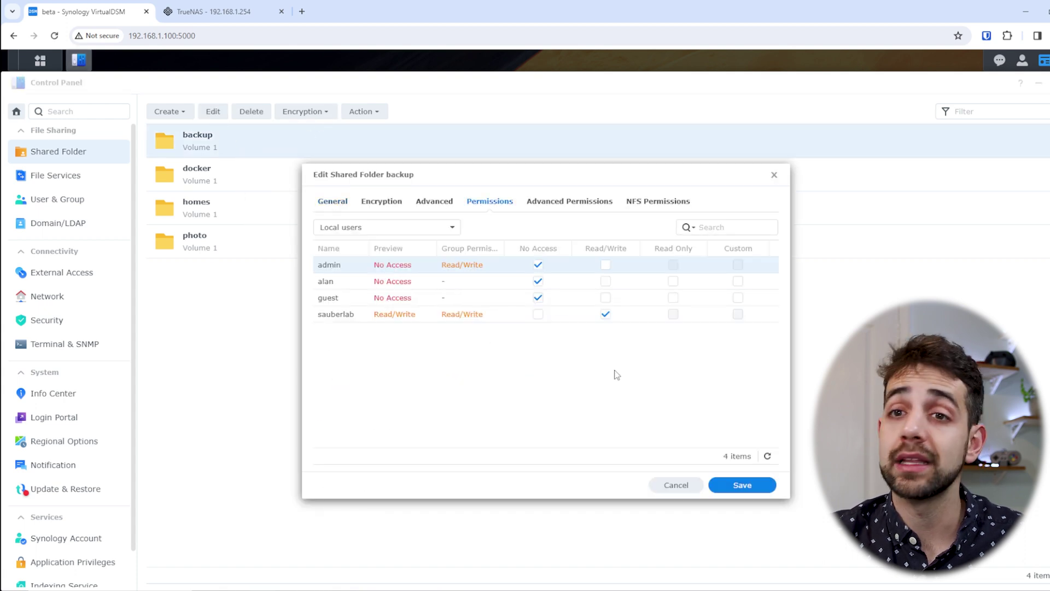
left_click(774, 175)
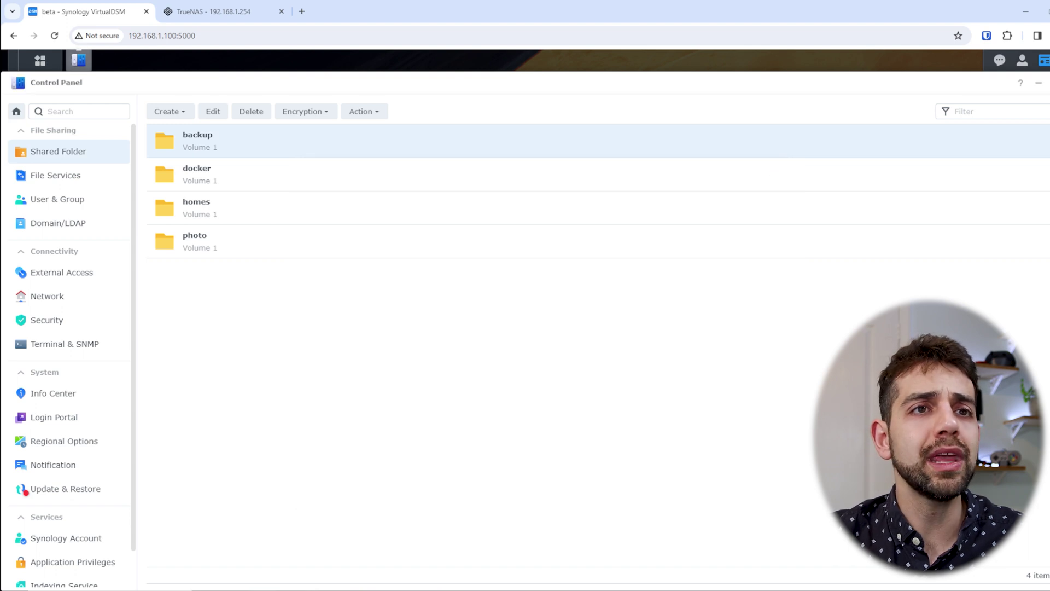
left_click(1046, 83)
In File Station, inspect the permission entries of the immich folder inside docker and close its properties without saving
left_click(46, 241)
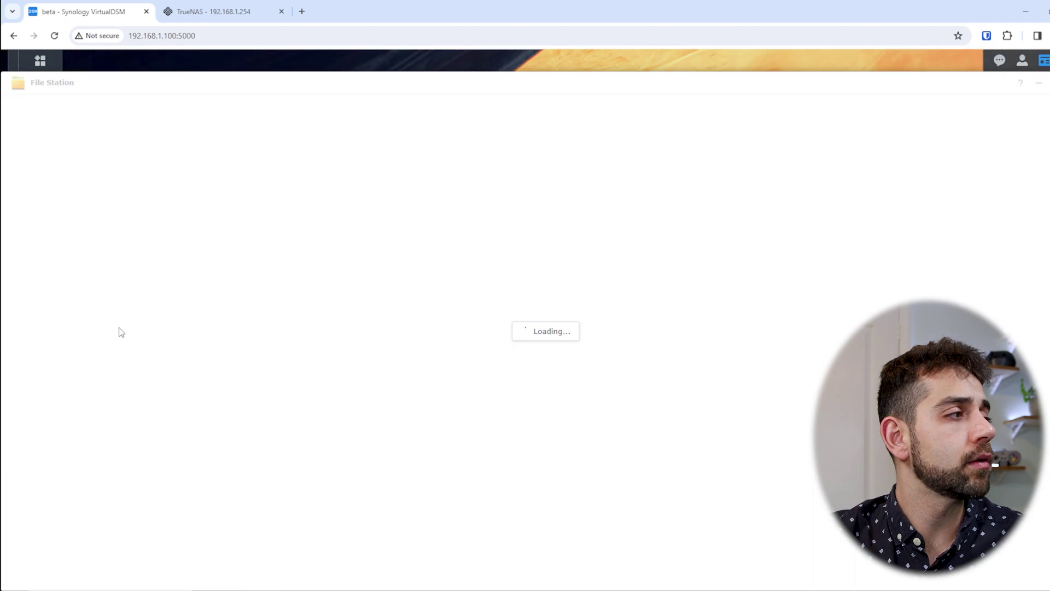
left_click(82, 121)
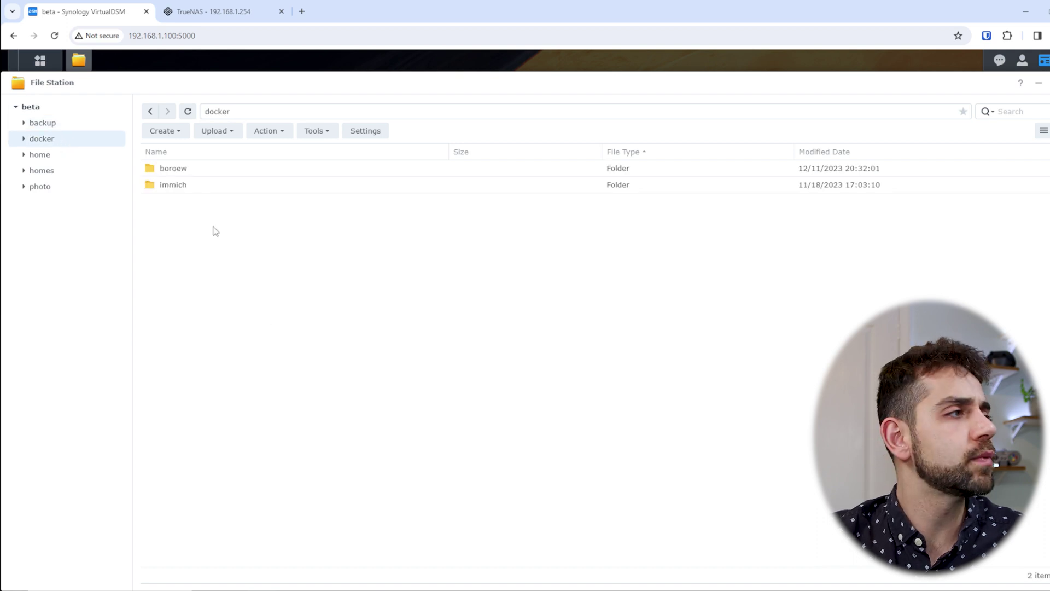
right_click(185, 187)
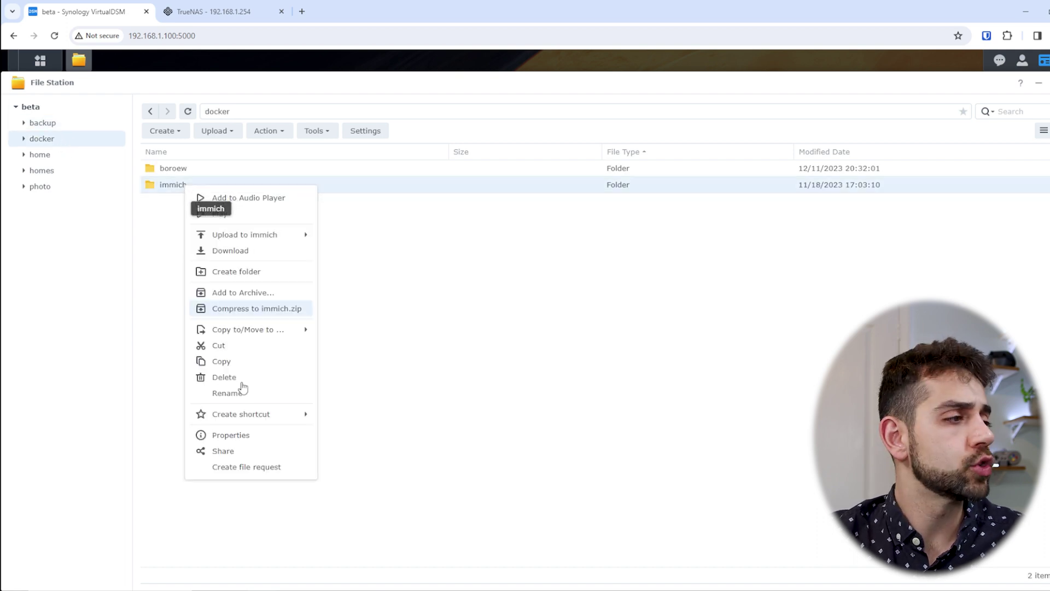
left_click(250, 436)
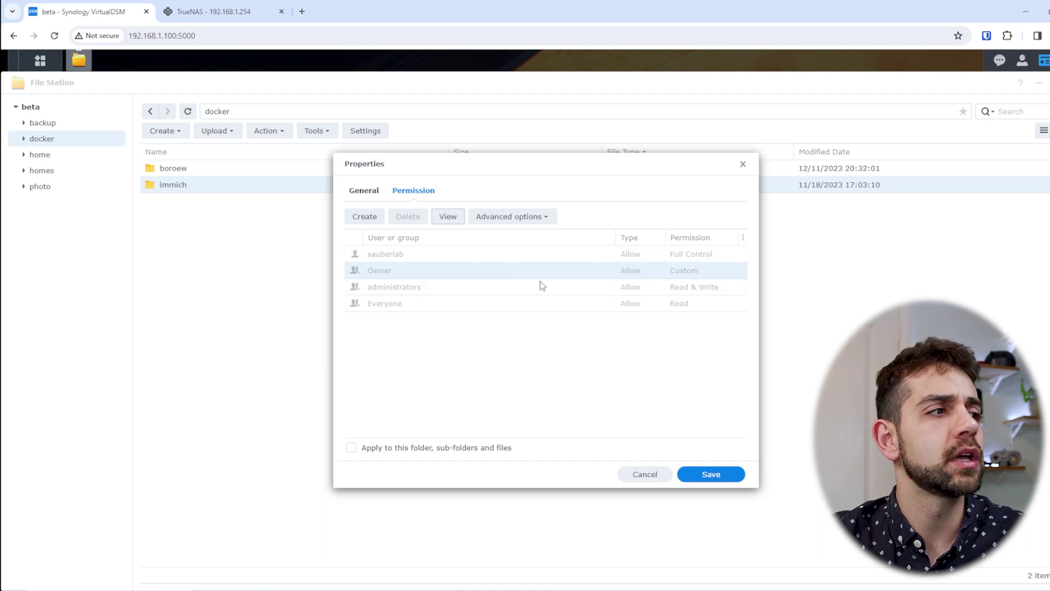
left_click(639, 481)
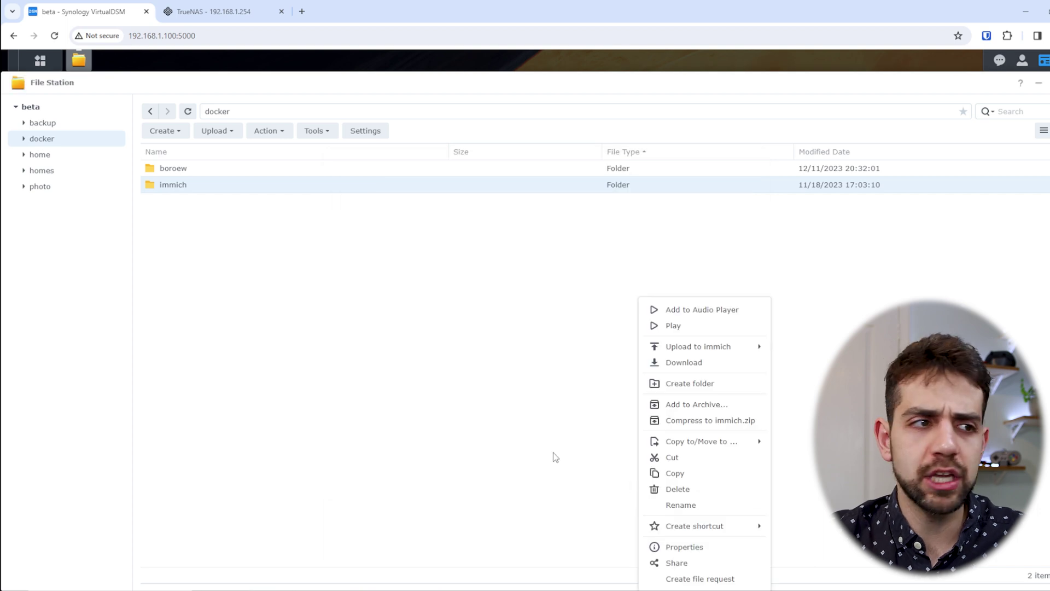
left_click(551, 432)
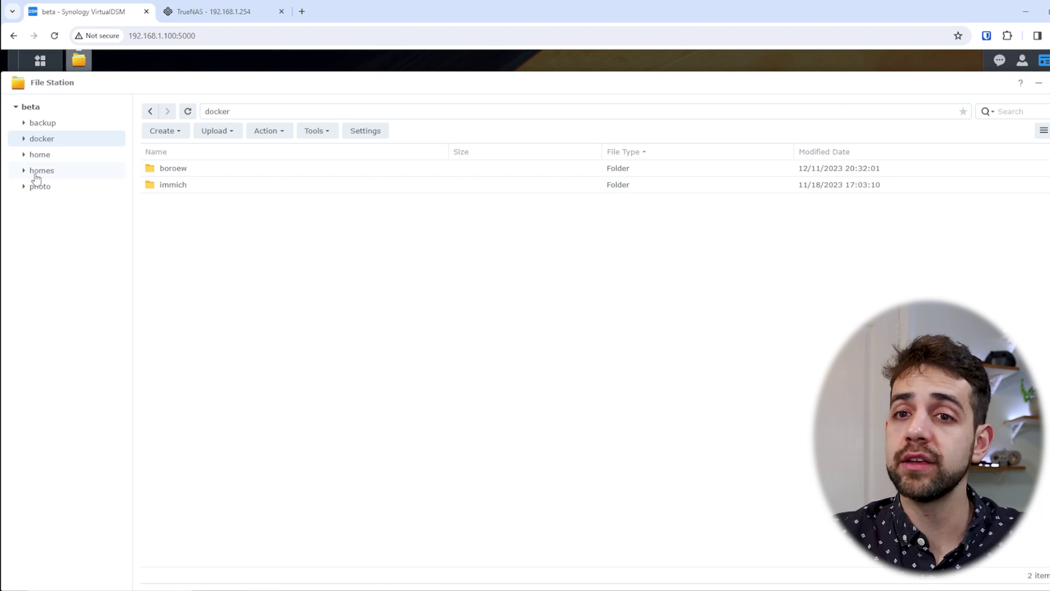
Browse the homes shared folder and view the contents and available folder actions of the personal folder between admin and sauberlab
left_click(54, 170)
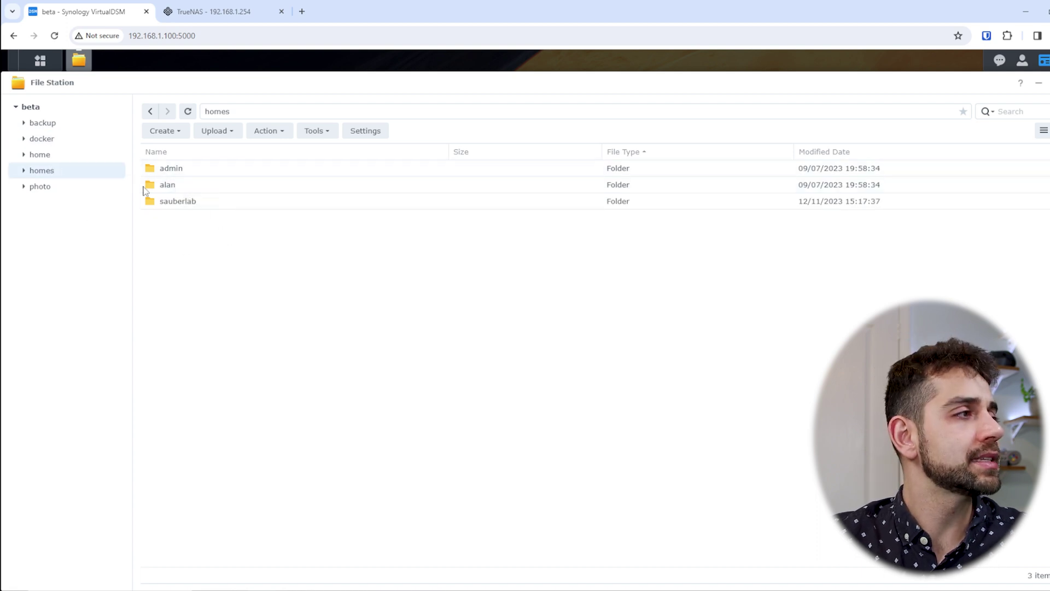
left_click(189, 186)
double_click(198, 186)
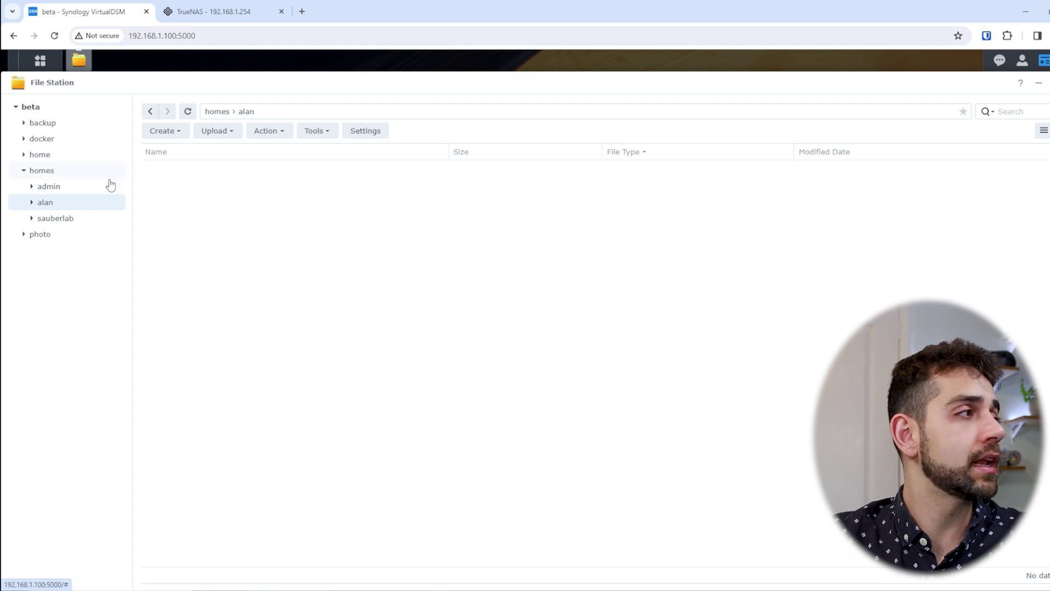
right_click(74, 201)
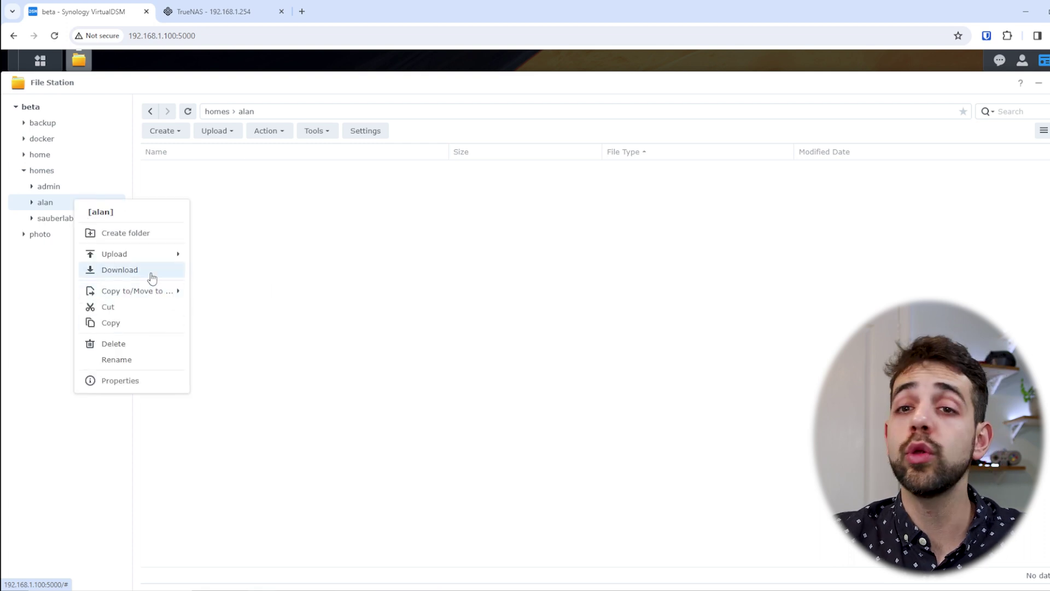
mouse_move(157, 253)
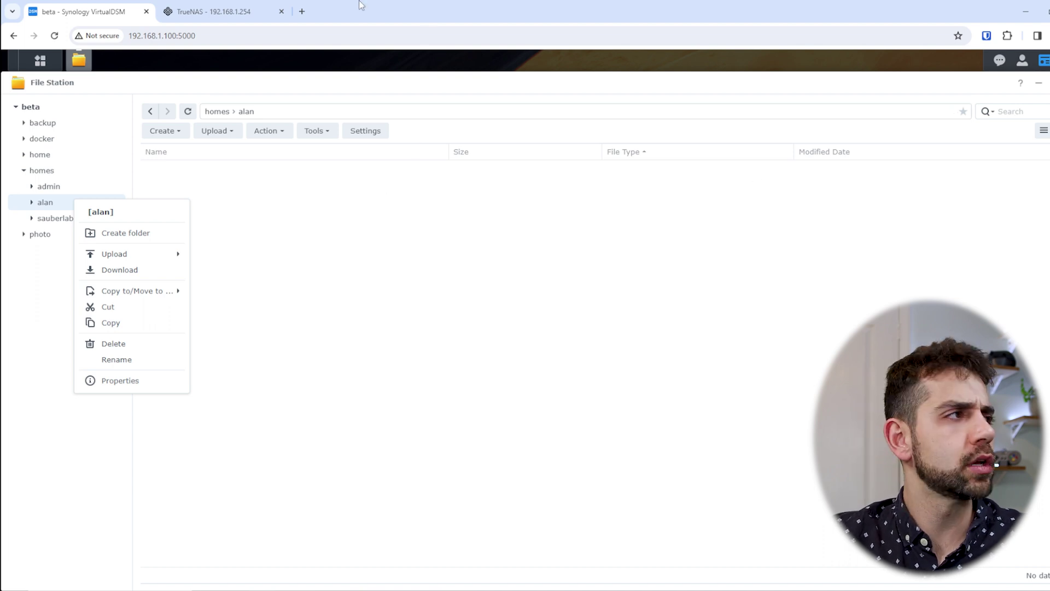
Switch to TrueNAS and view the engineer dataset's details, SMB share role and permissions
left_click(213, 11)
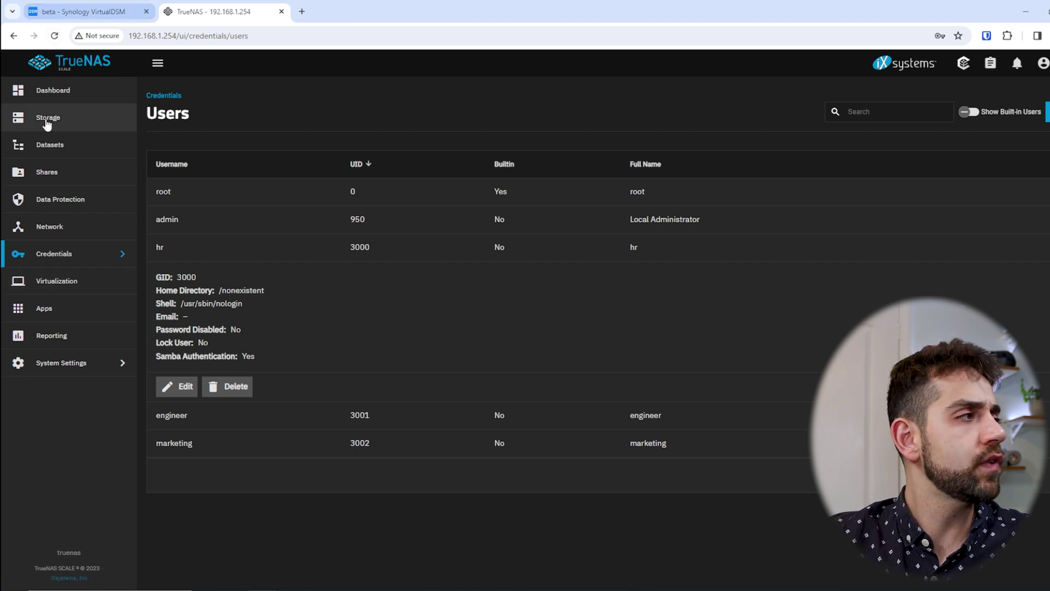
left_click(48, 145)
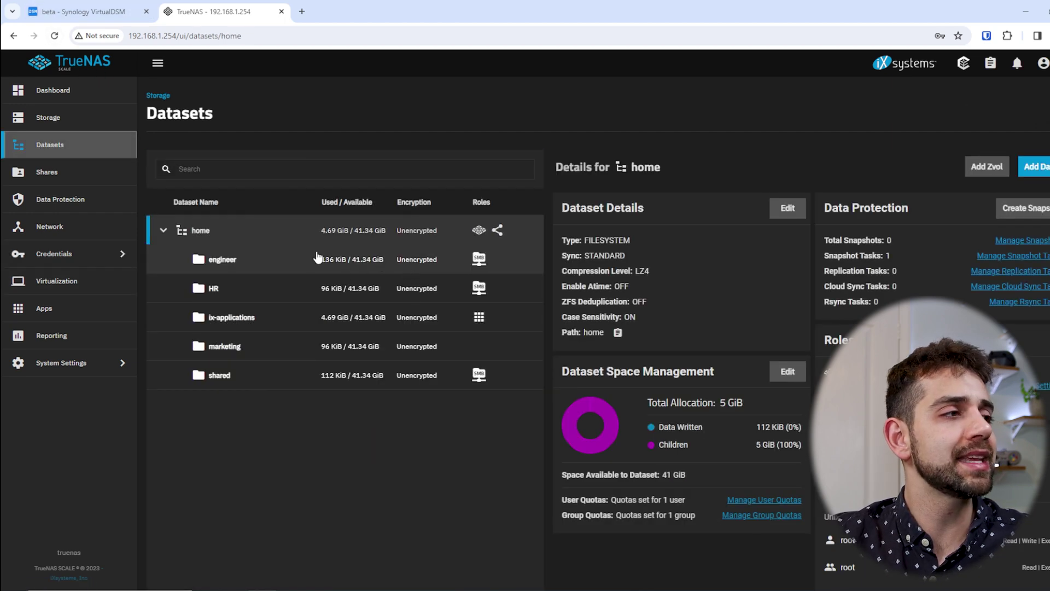
left_click(243, 260)
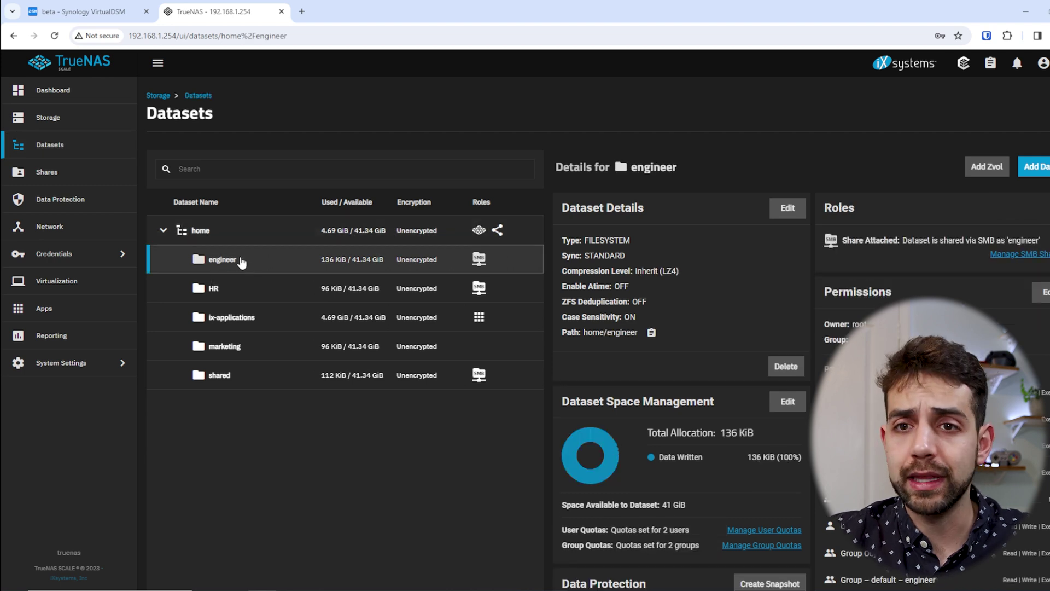